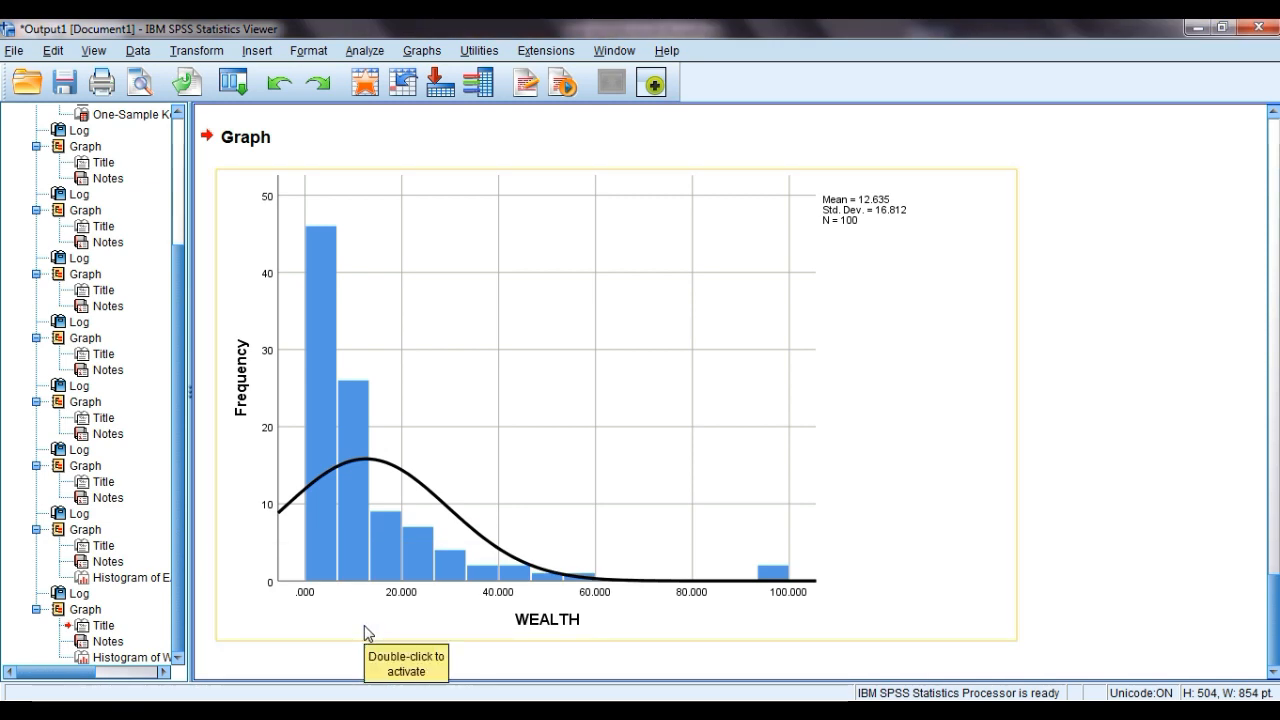
Step: Switch to the bab 3a presentation in PowerPoint and review the skewness shapes and the table of matching data transformations
scroll(364, 627, up, 1)
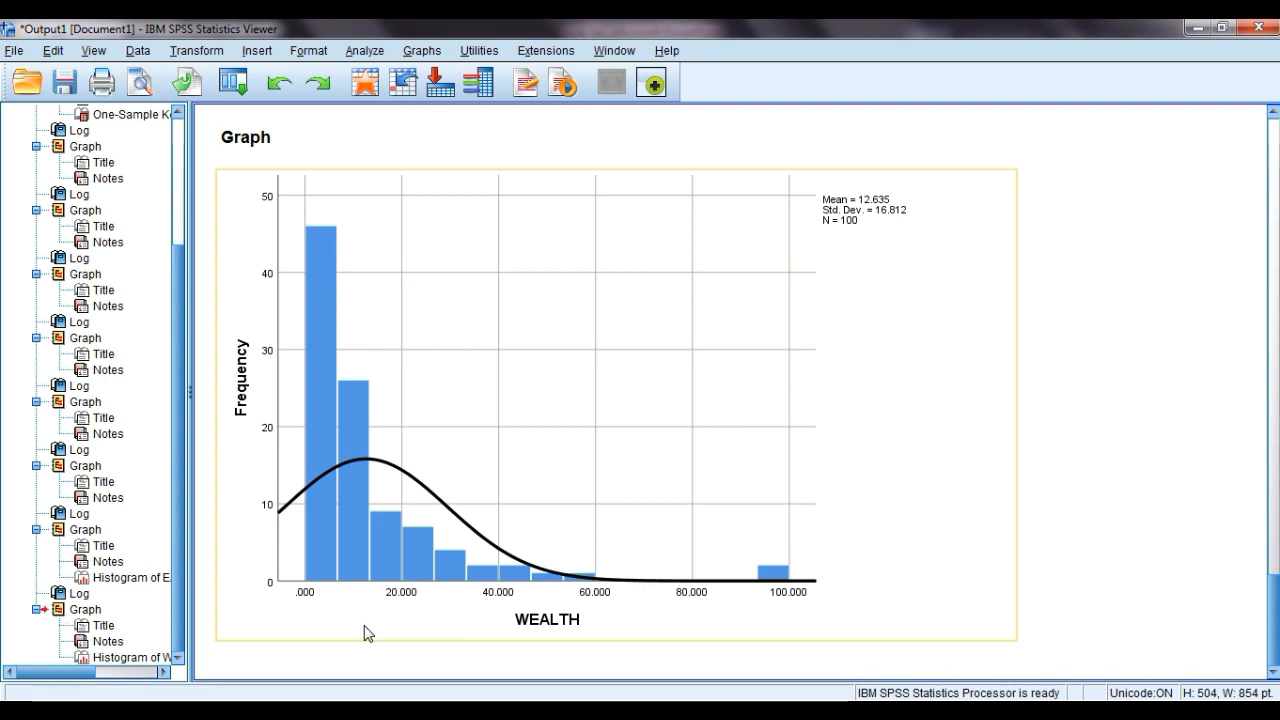
scroll(364, 632, up, 1)
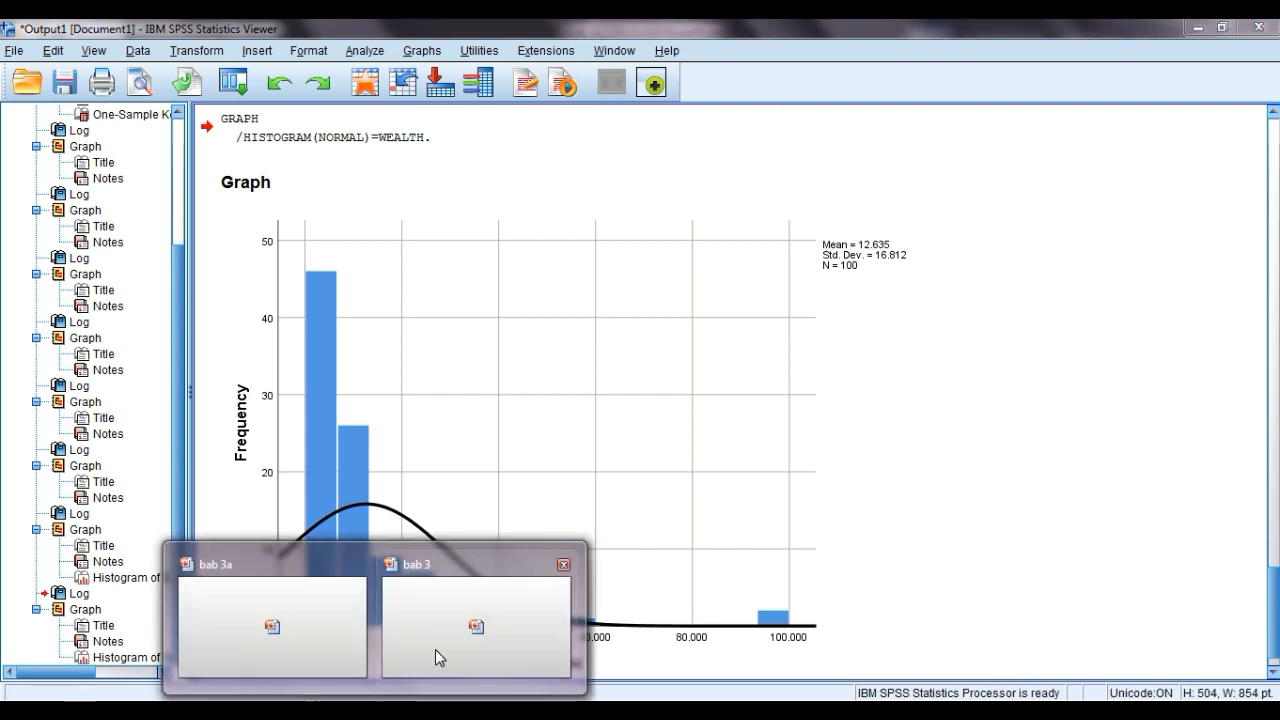
click(311, 628)
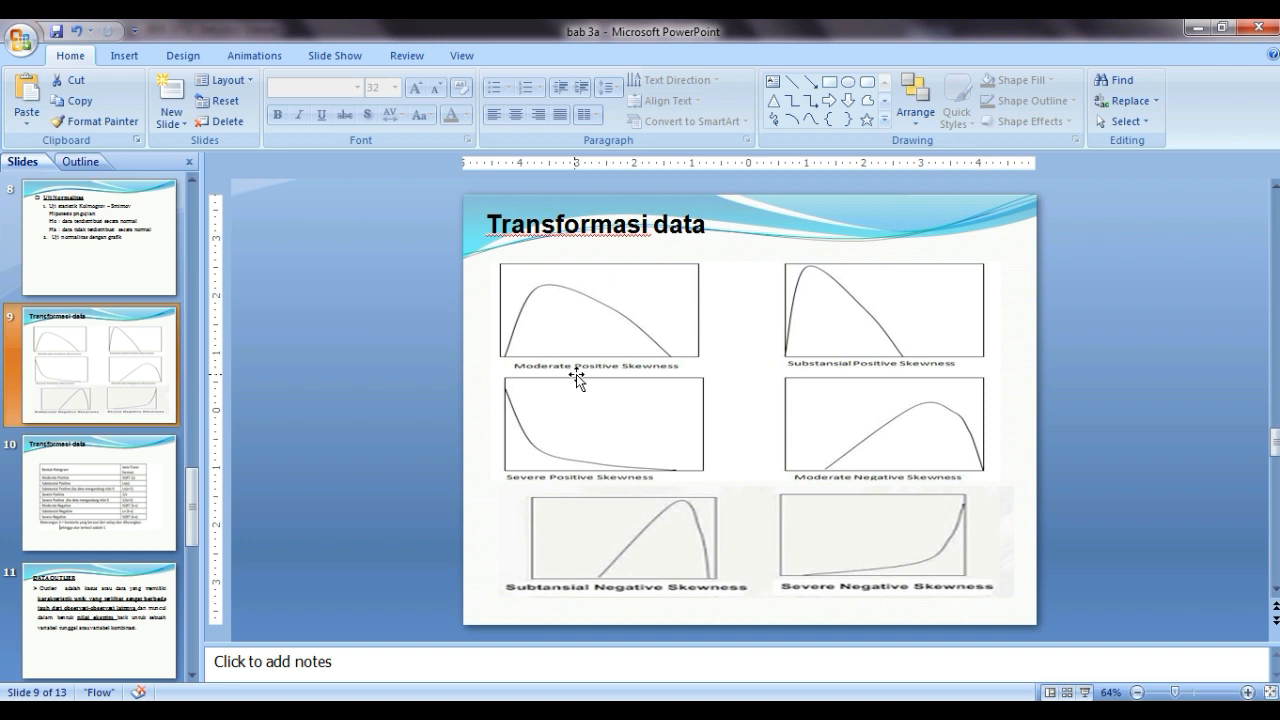
click(159, 489)
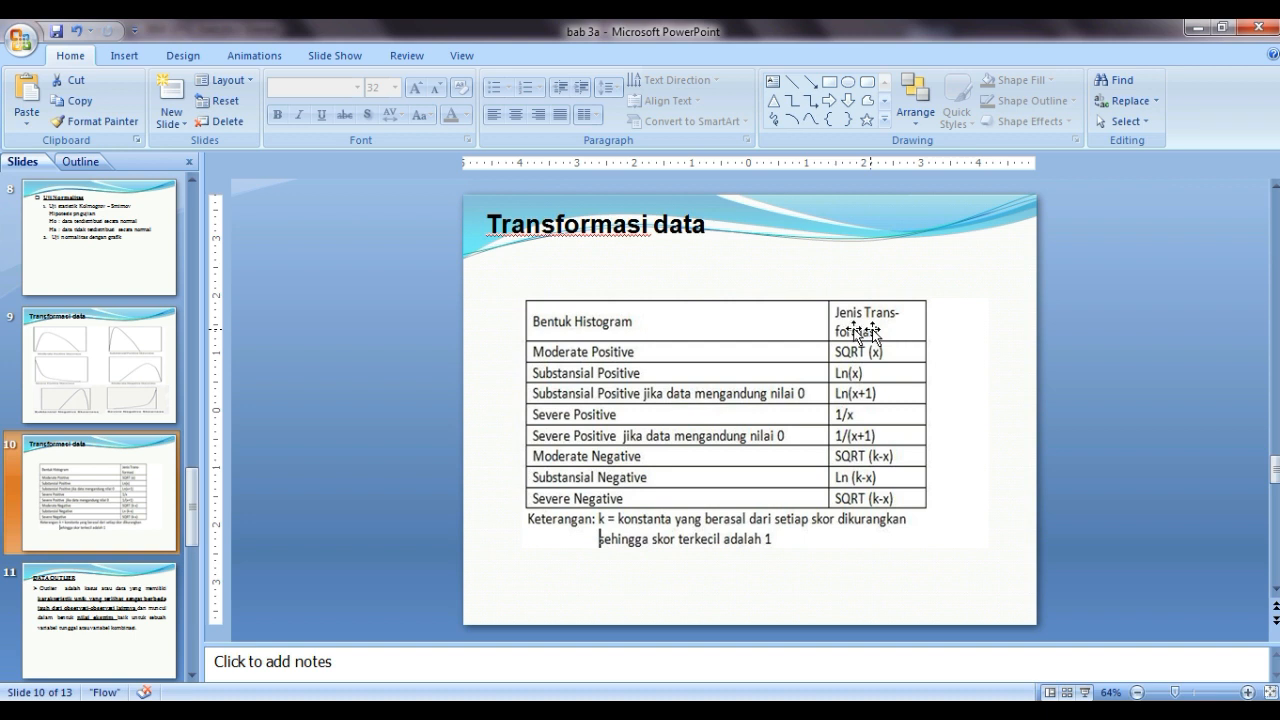
Step: Switch back to the SPSS Data Editor and start a Compute Variable operation with SQRTEARNS as the target variable
click(432, 712)
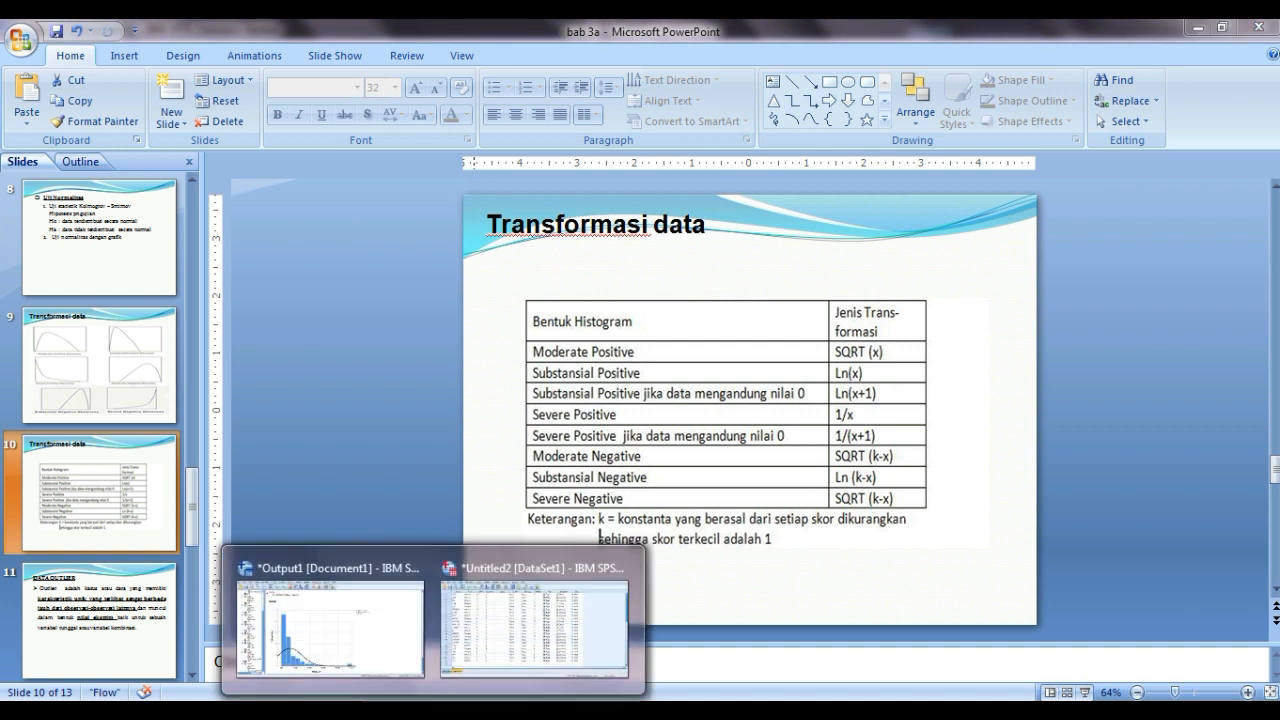
click(482, 636)
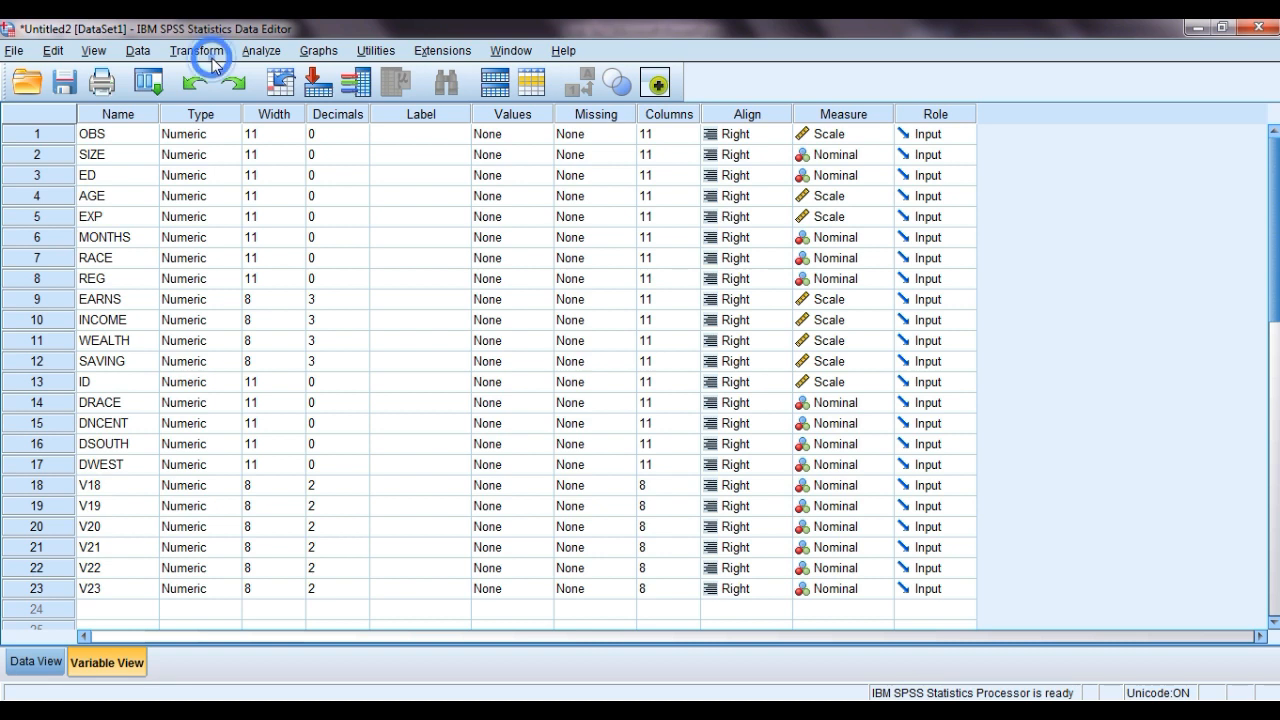
click(209, 52)
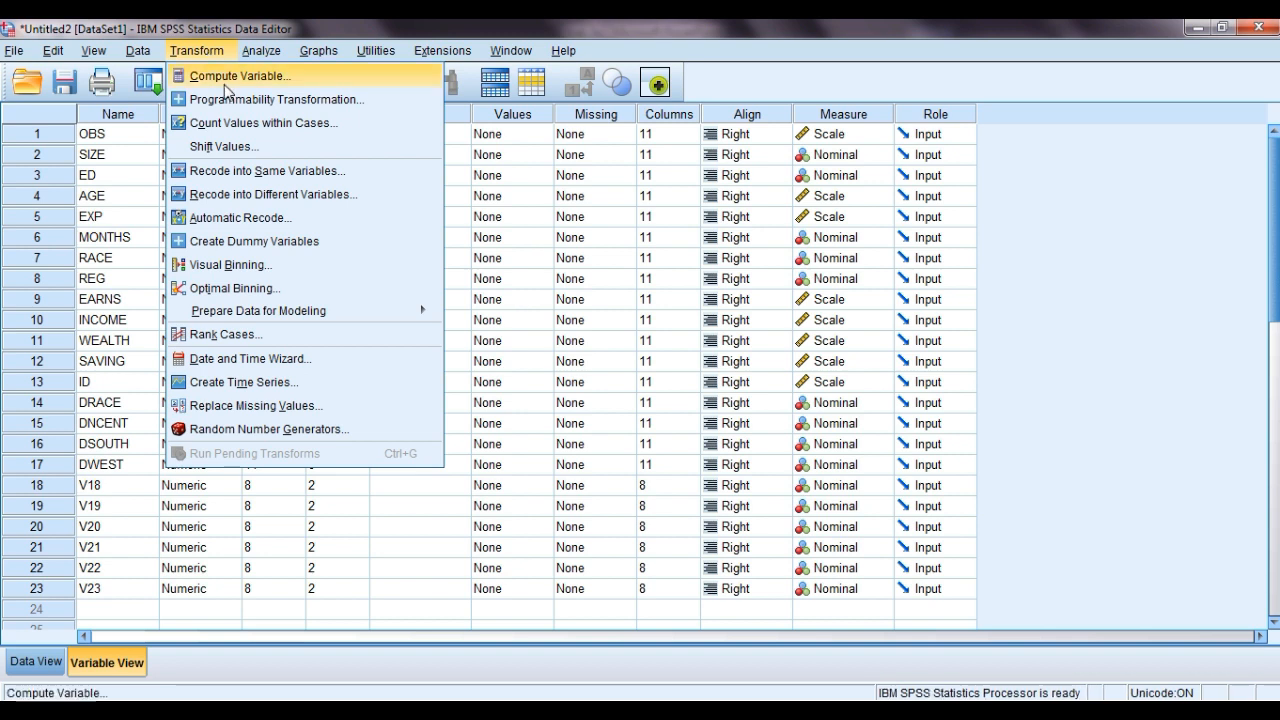
click(224, 79)
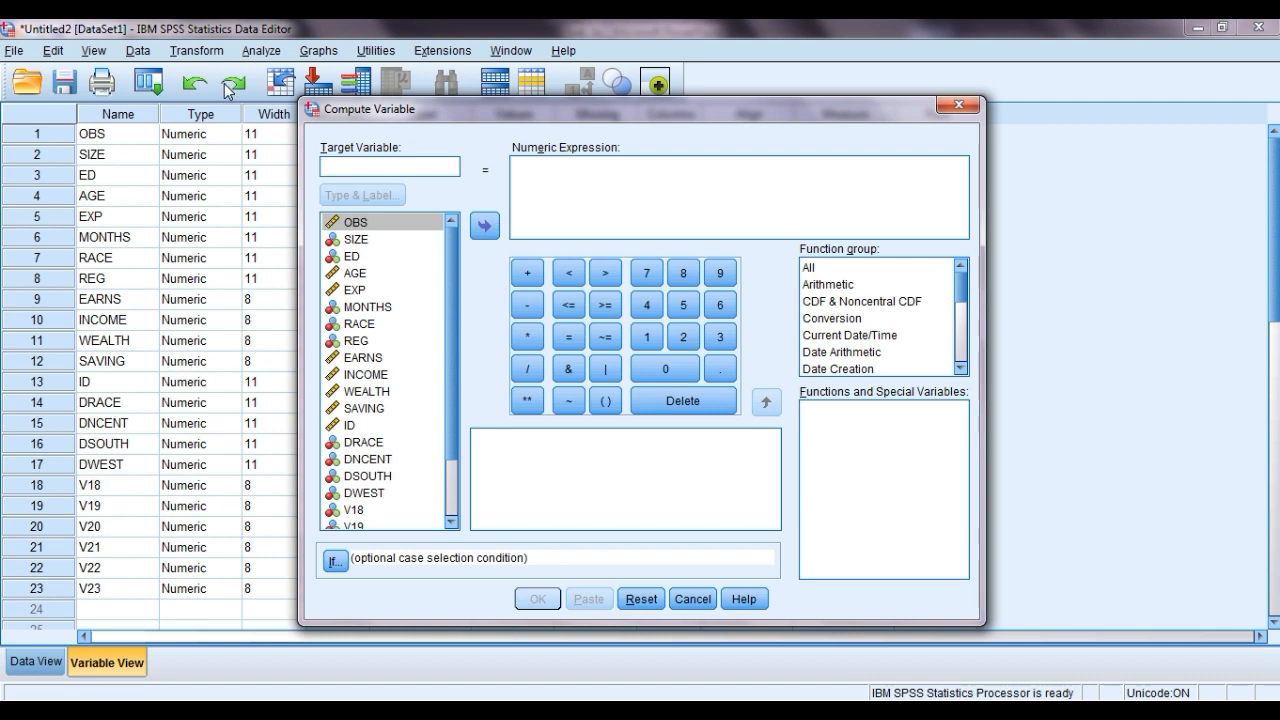
text(SQ)
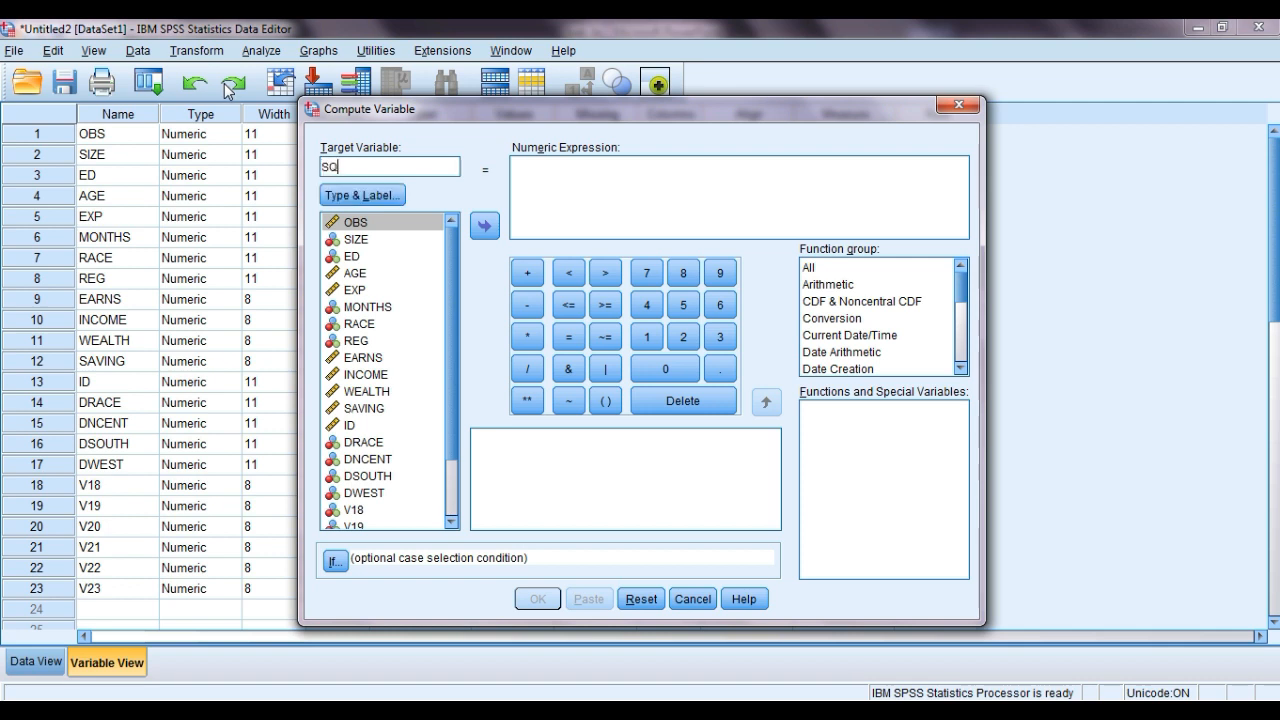
text(RTEARNS)
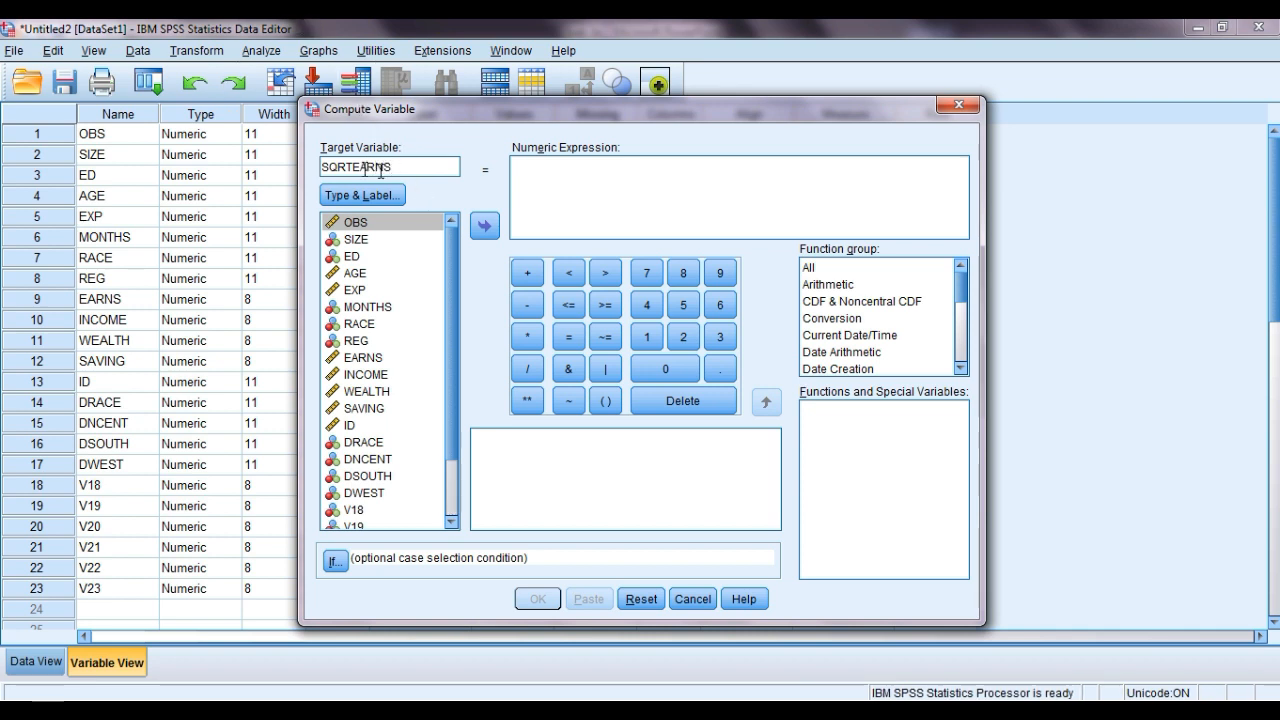
Step: Set the numeric expression to SQRT(EARNS) using the Sqrt function, compute the variable, and select its row in the variable list
click(553, 163)
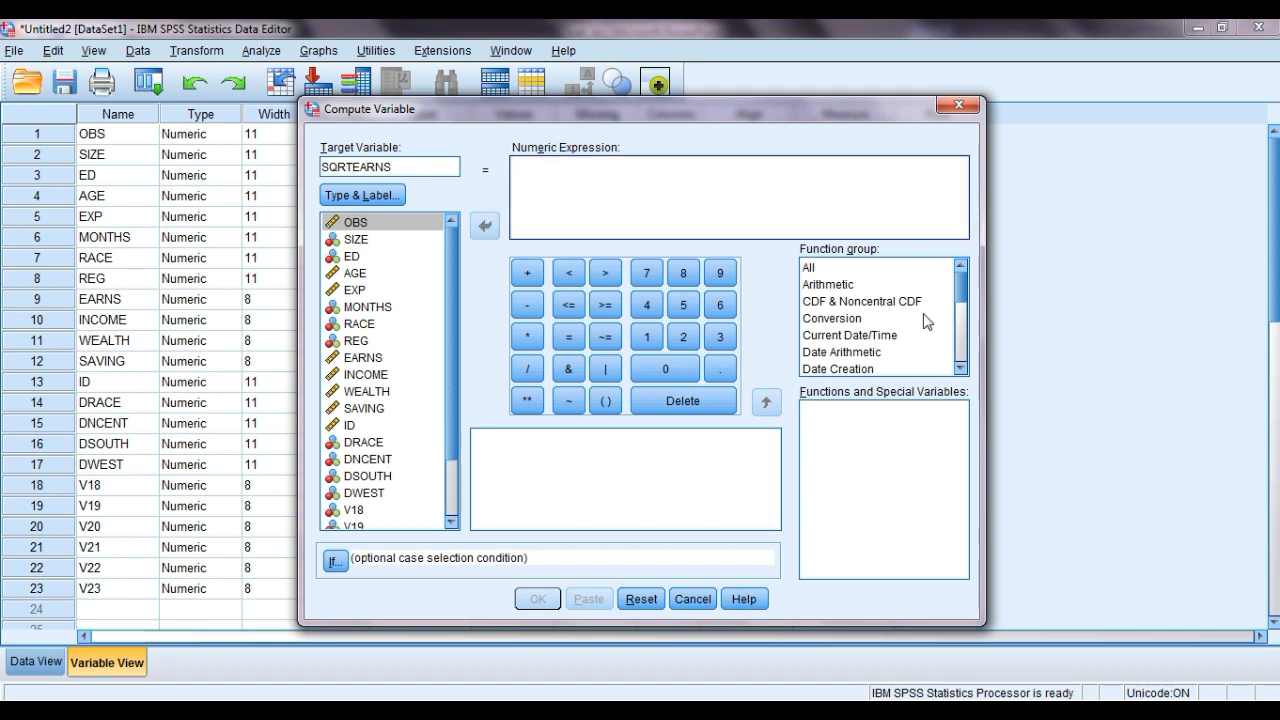
click(810, 268)
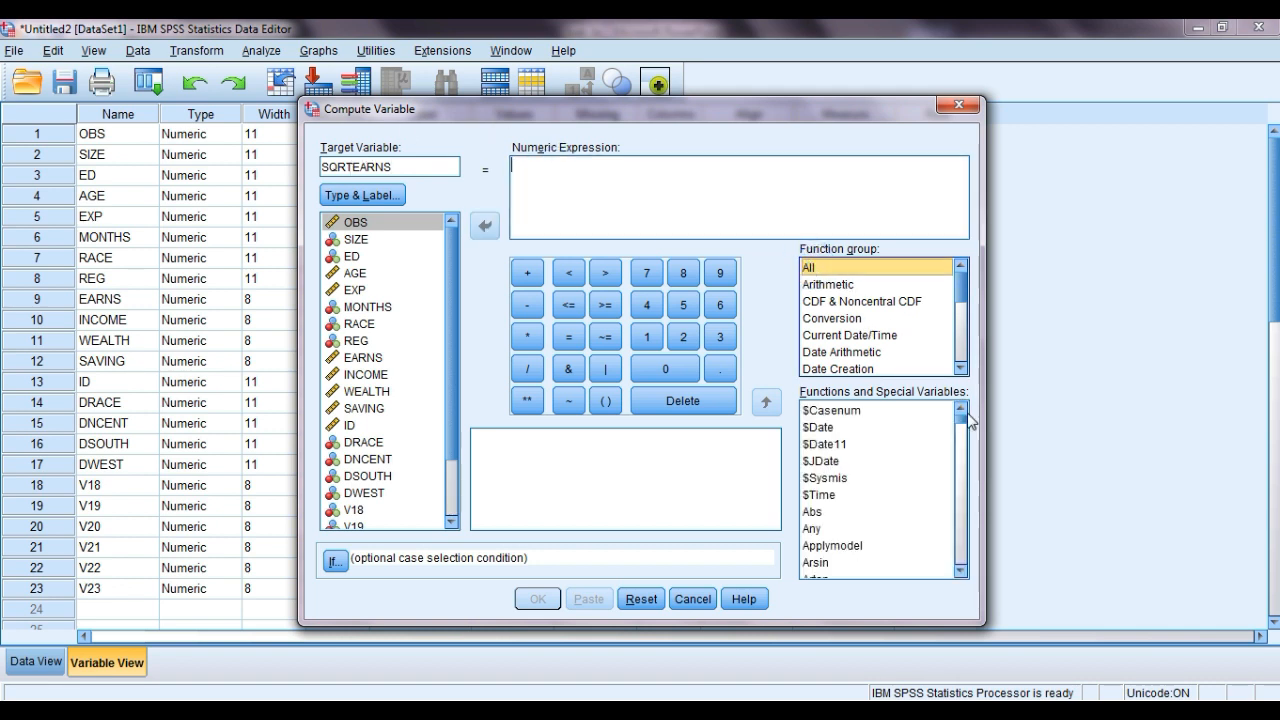
drag(956, 418, 963, 562)
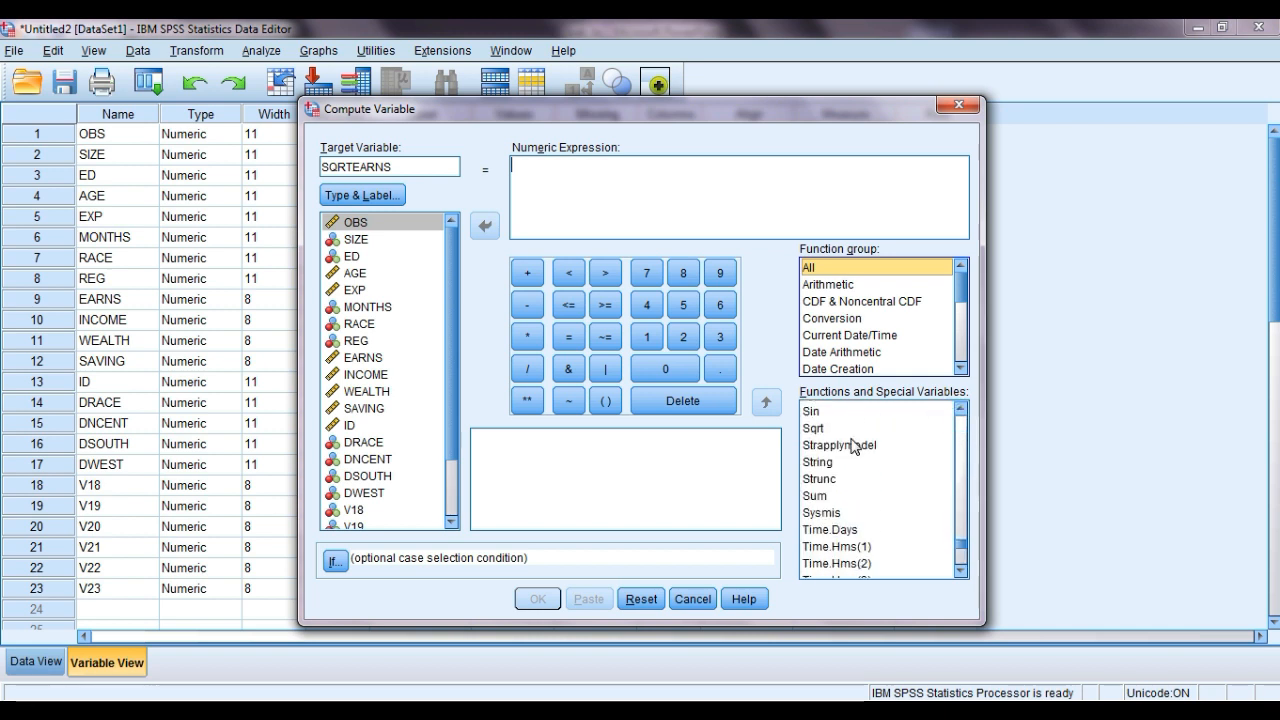
double_click(812, 428)
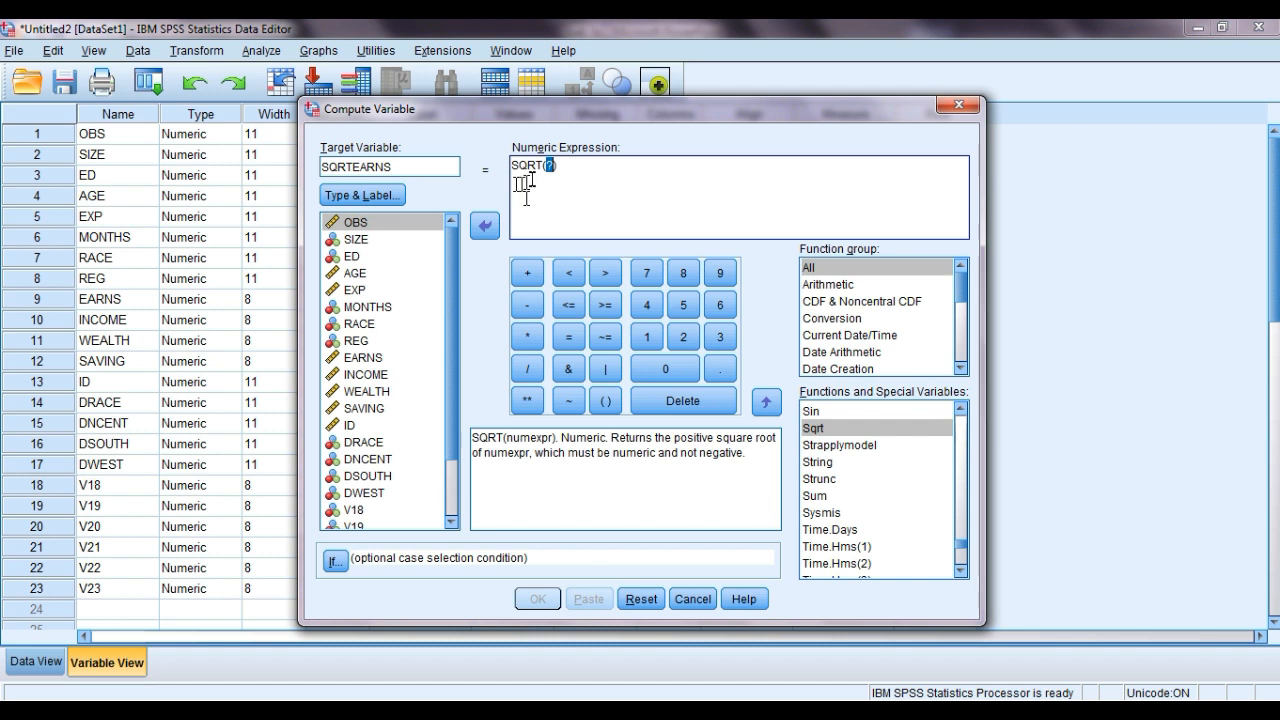
scroll(447, 412, down, 2)
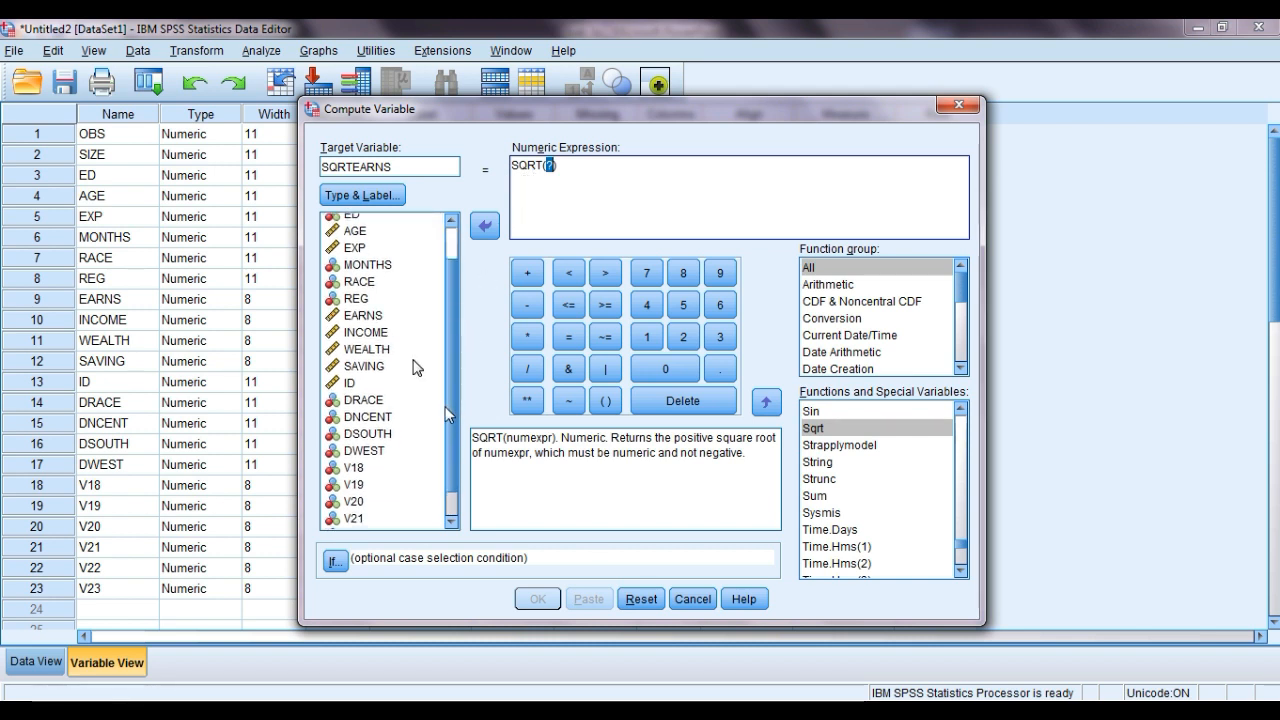
click(372, 318)
click(484, 229)
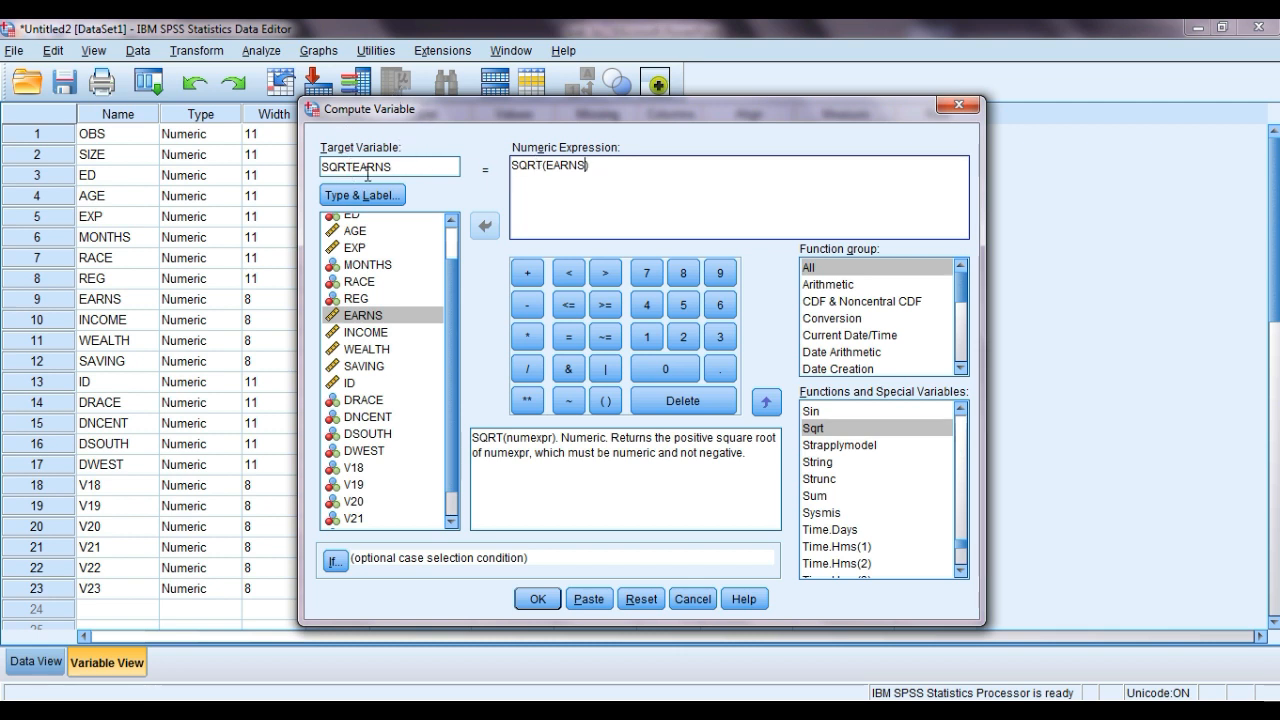
click(538, 599)
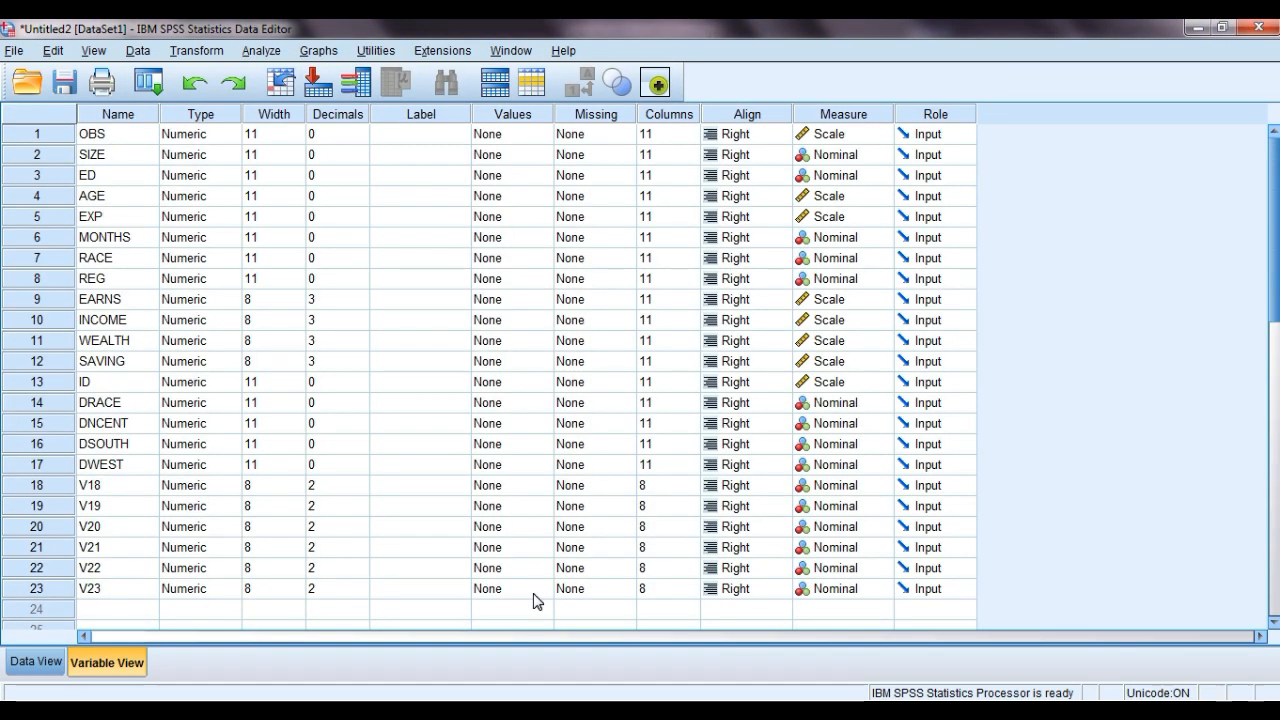
click(525, 590)
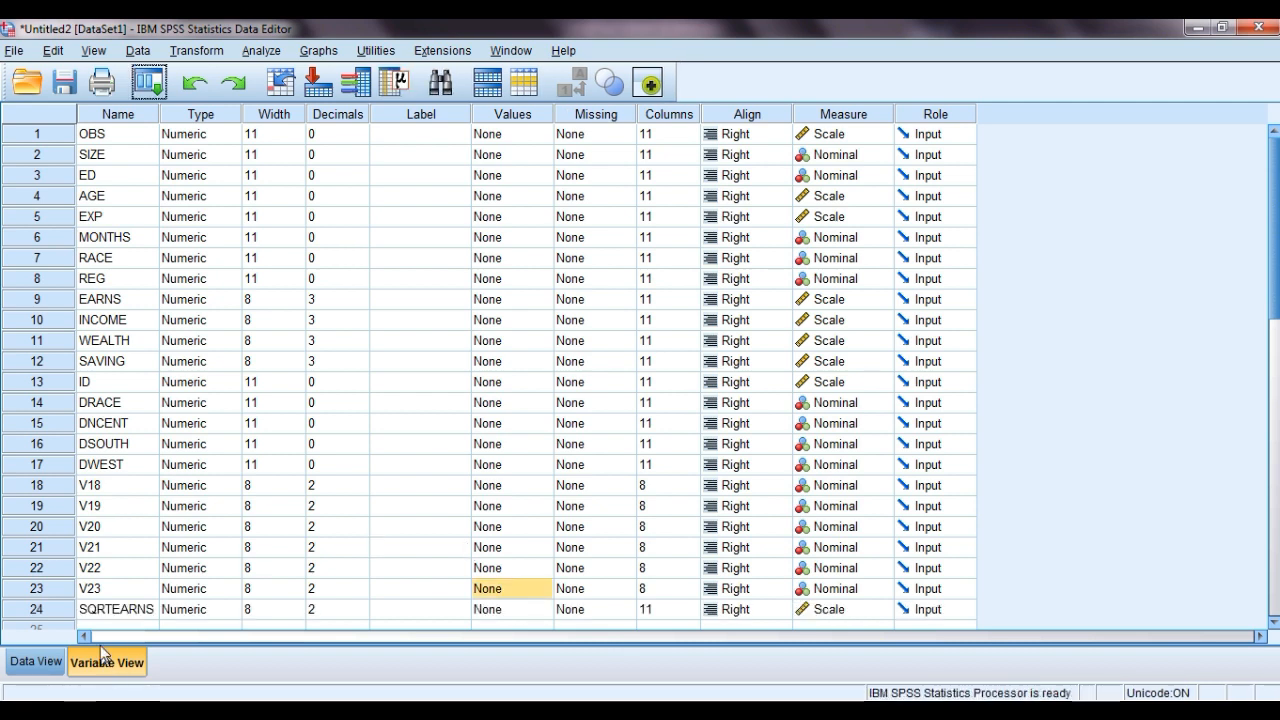
click(49, 609)
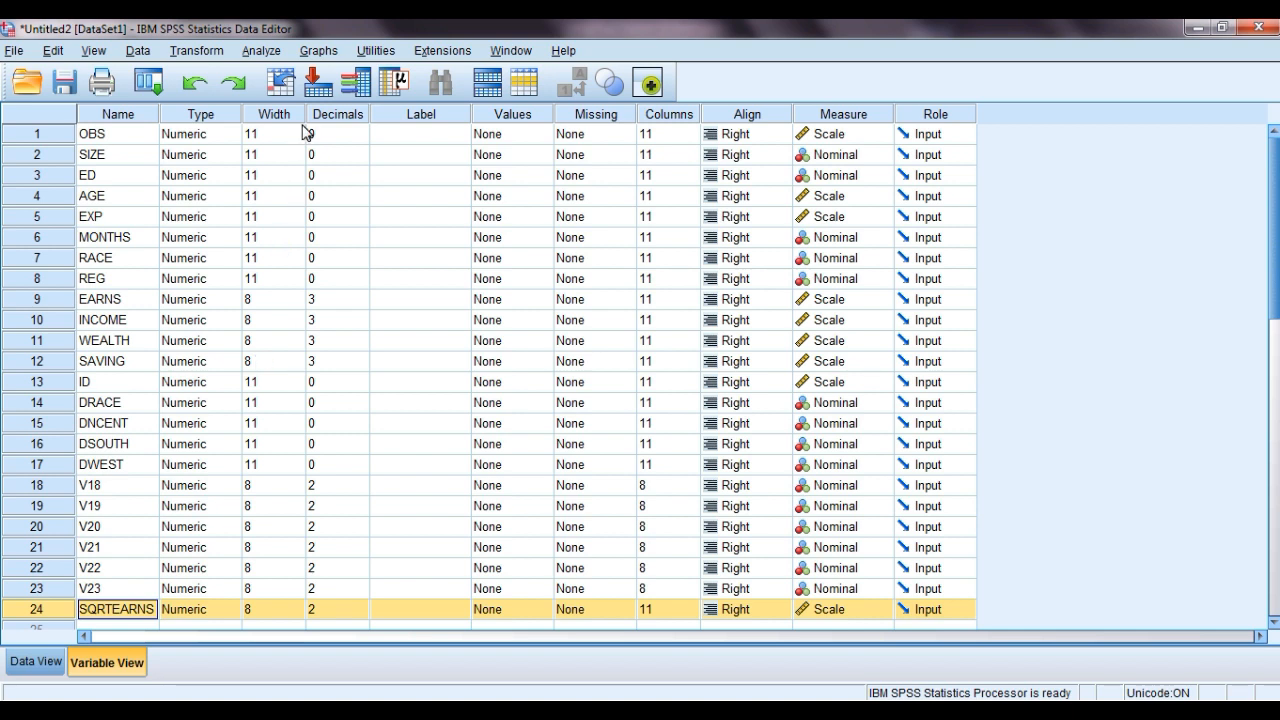
Step: Reset the legacy Histogram settings and plot a histogram of SQRTEARNS with the normal curve displayed
click(320, 52)
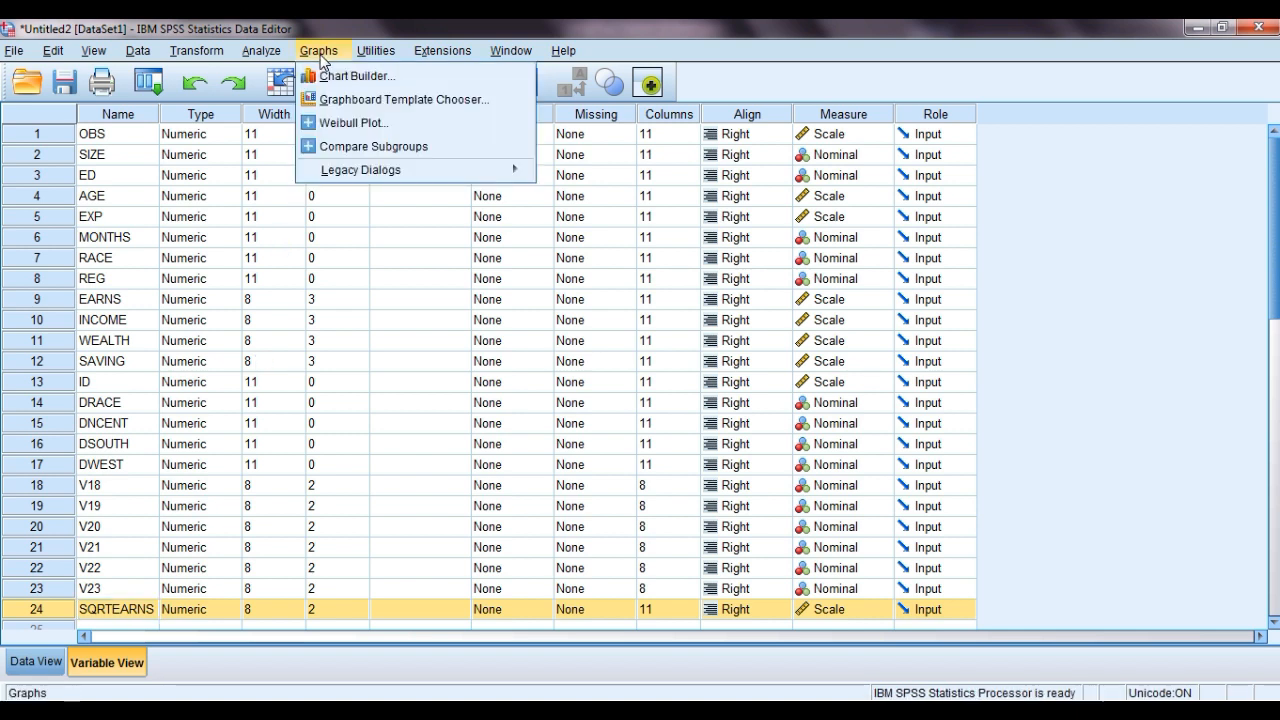
mouse_move(334, 181)
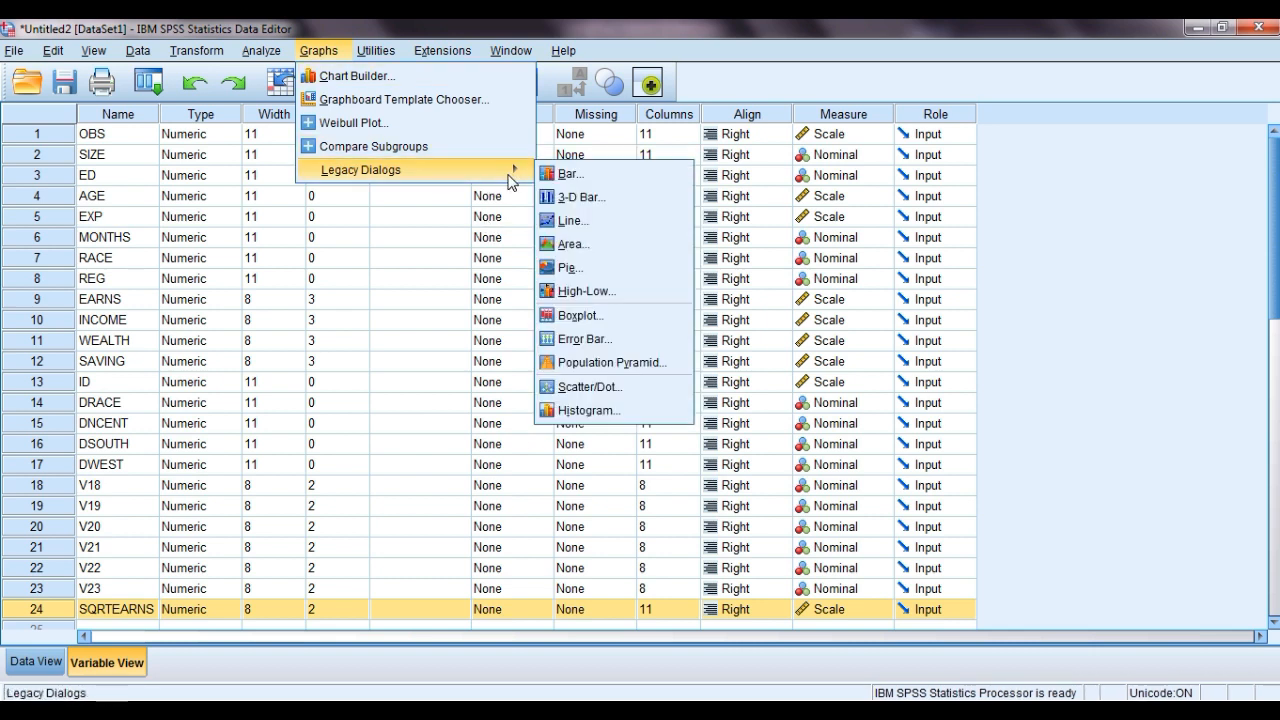
click(616, 412)
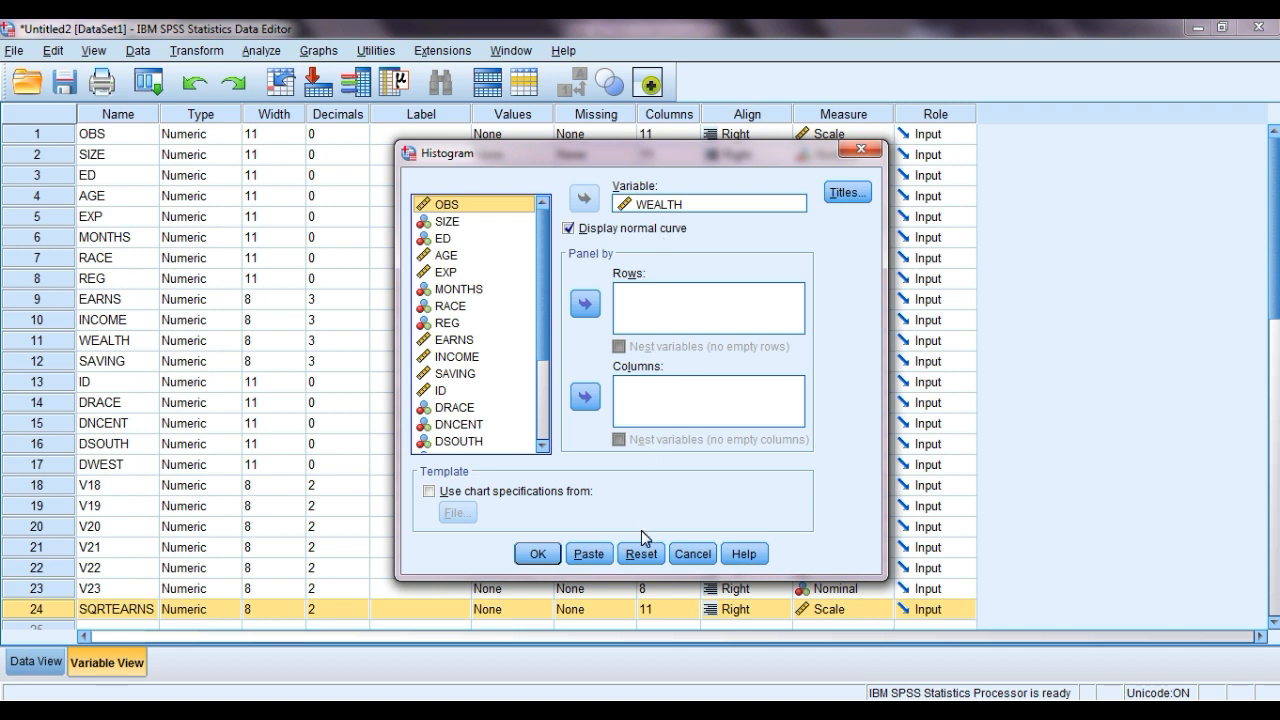
click(641, 551)
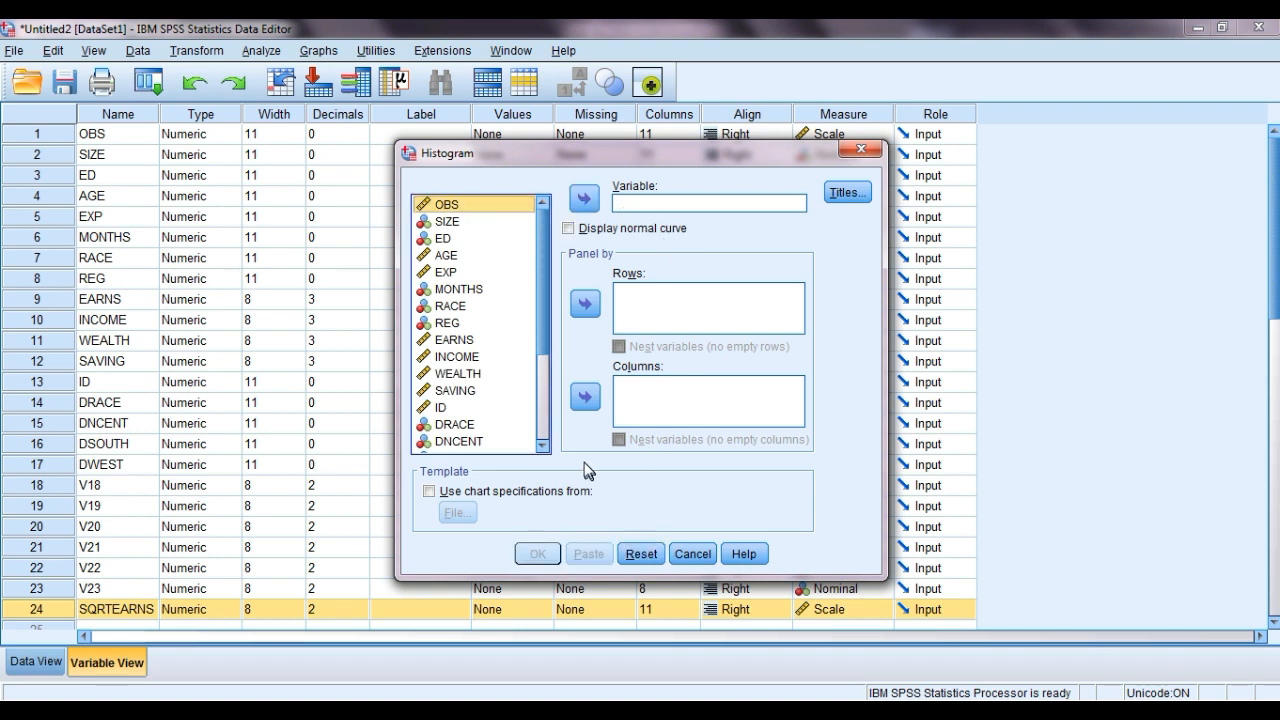
scroll(548, 452, down, 5)
click(545, 448)
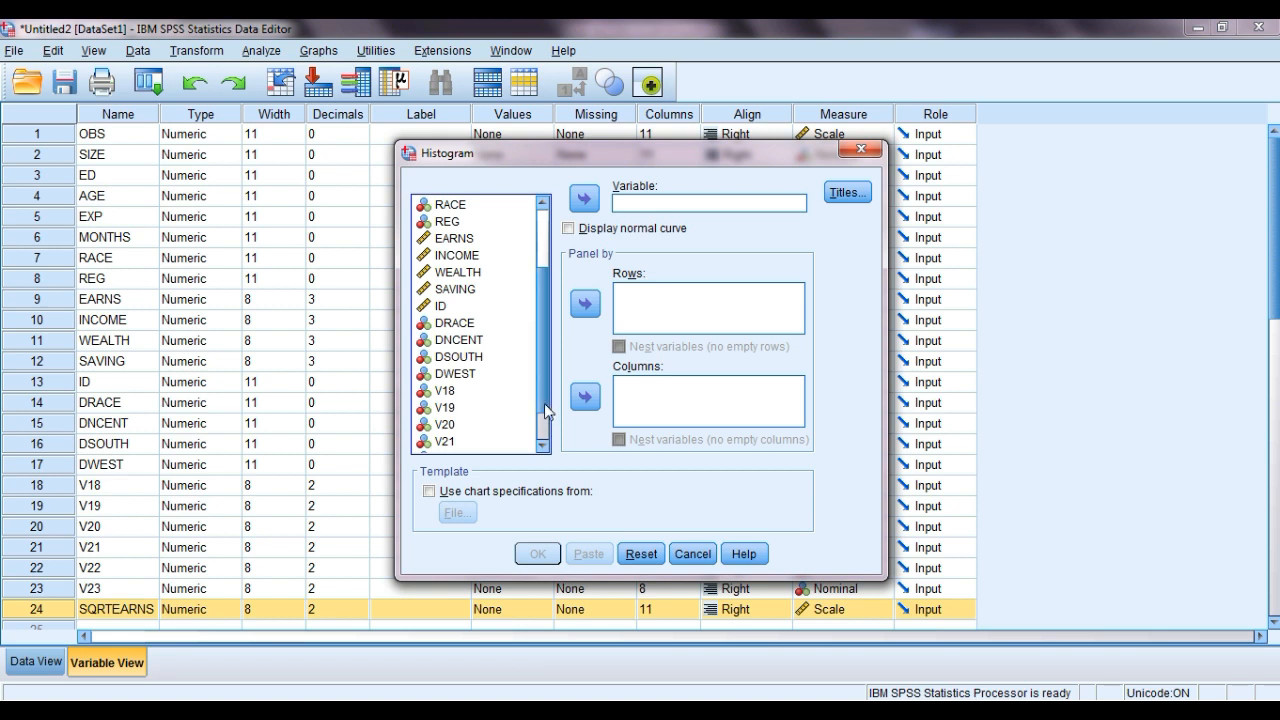
scroll(544, 403, down, 1)
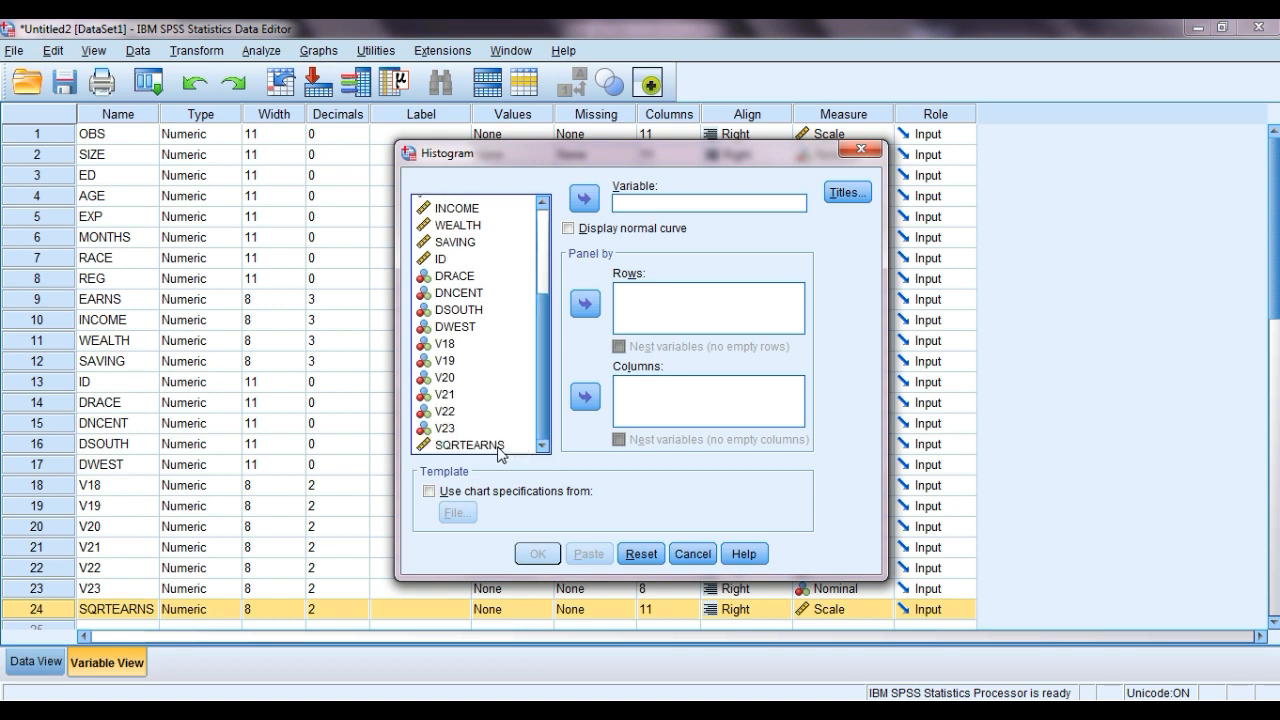
click(503, 447)
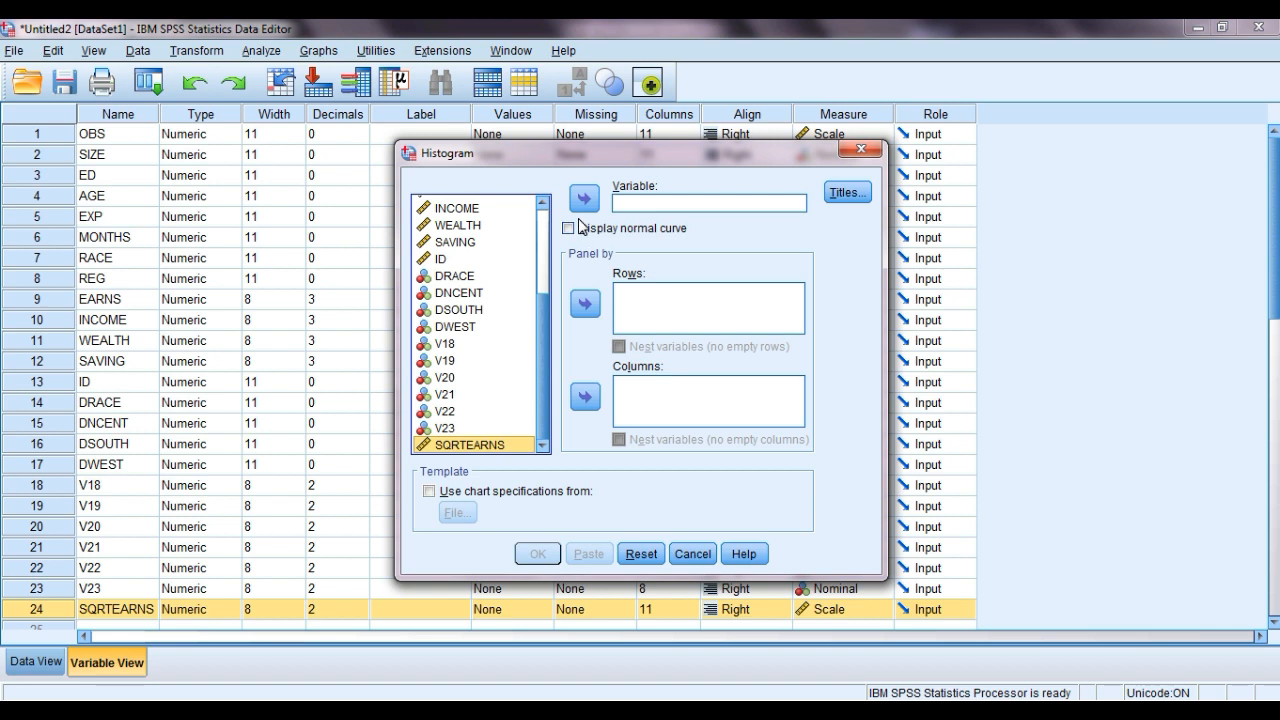
click(585, 201)
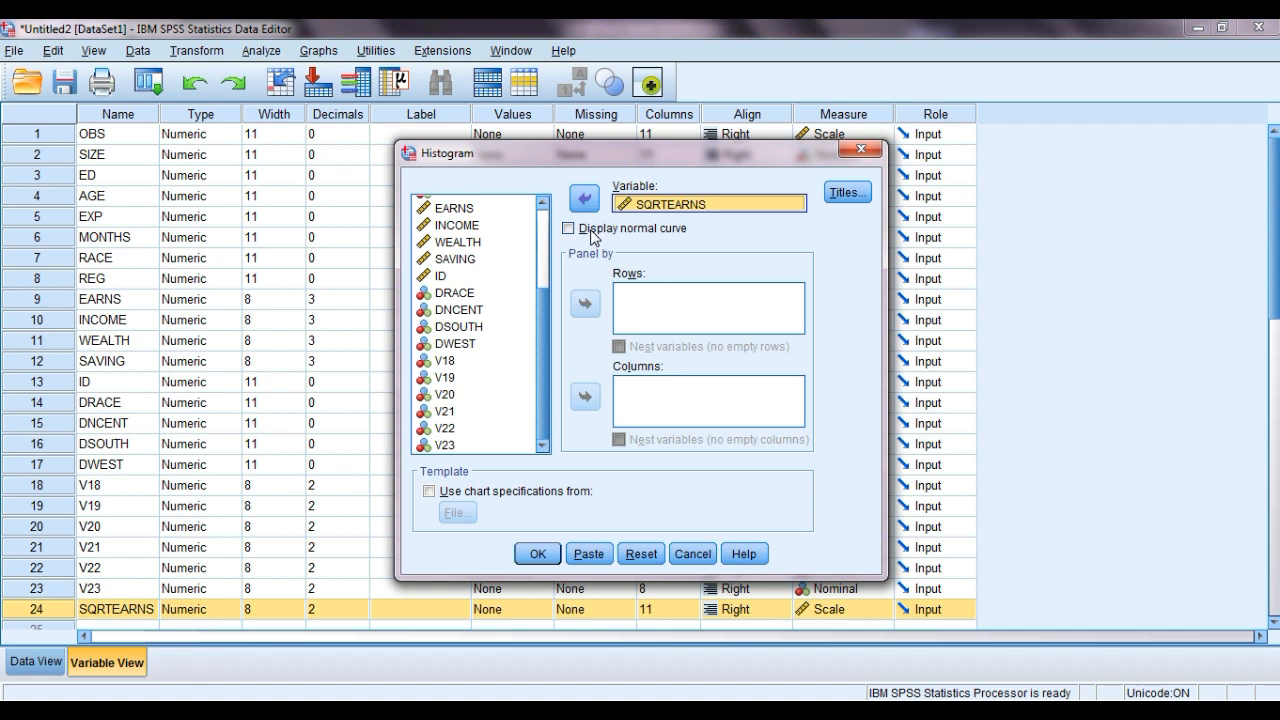
click(592, 234)
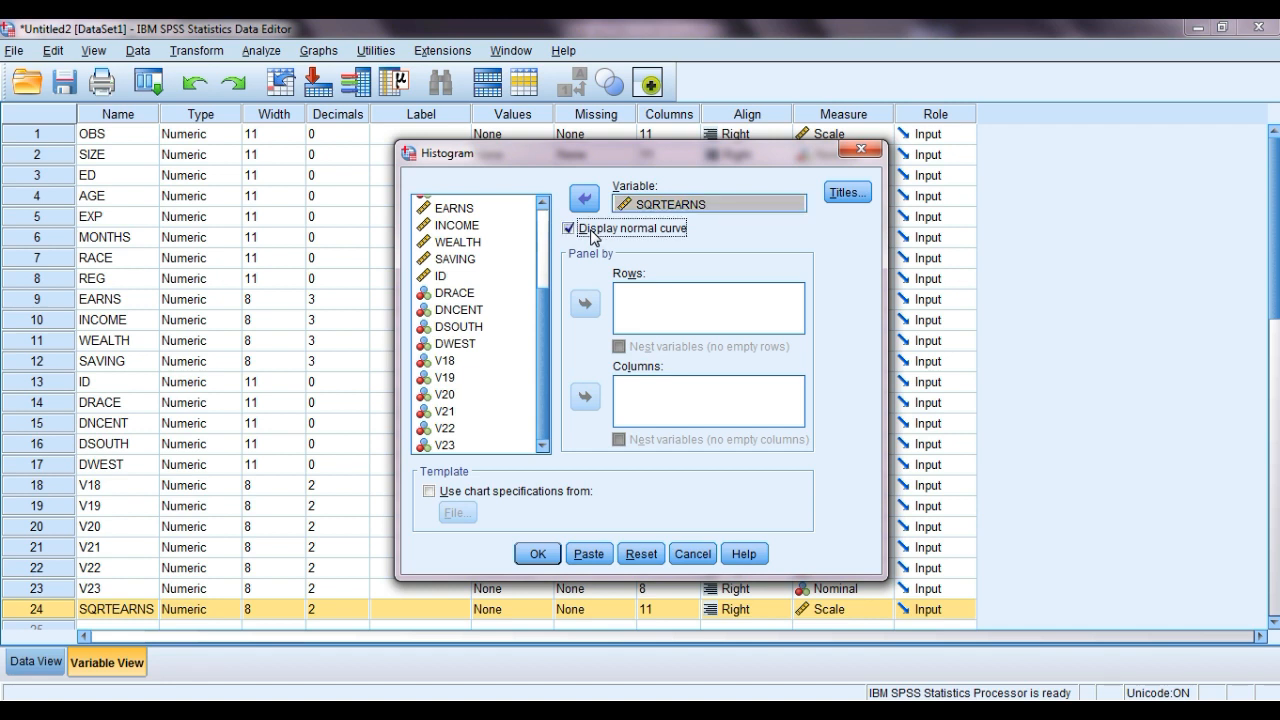
click(538, 555)
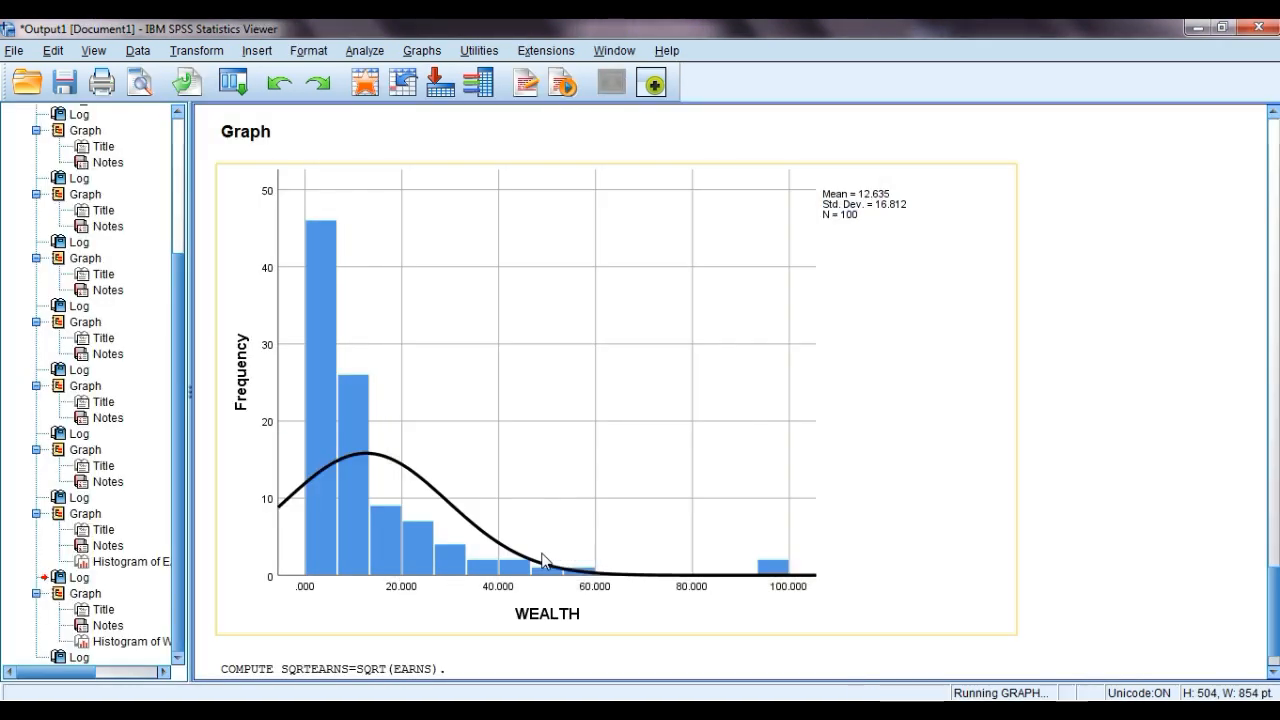
Step: Examine the SQRTEARNS histogram in the output and compare its shape with the normal curve
click(1274, 364)
click(1274, 364)
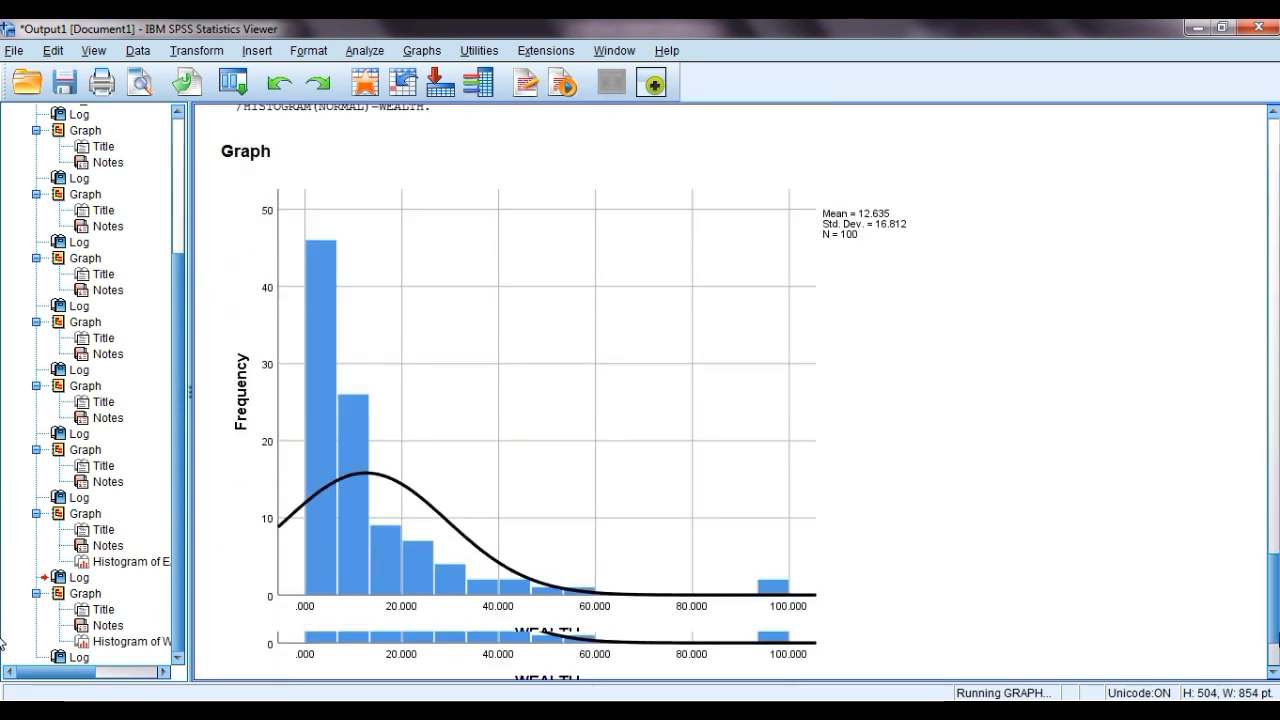
click(1274, 674)
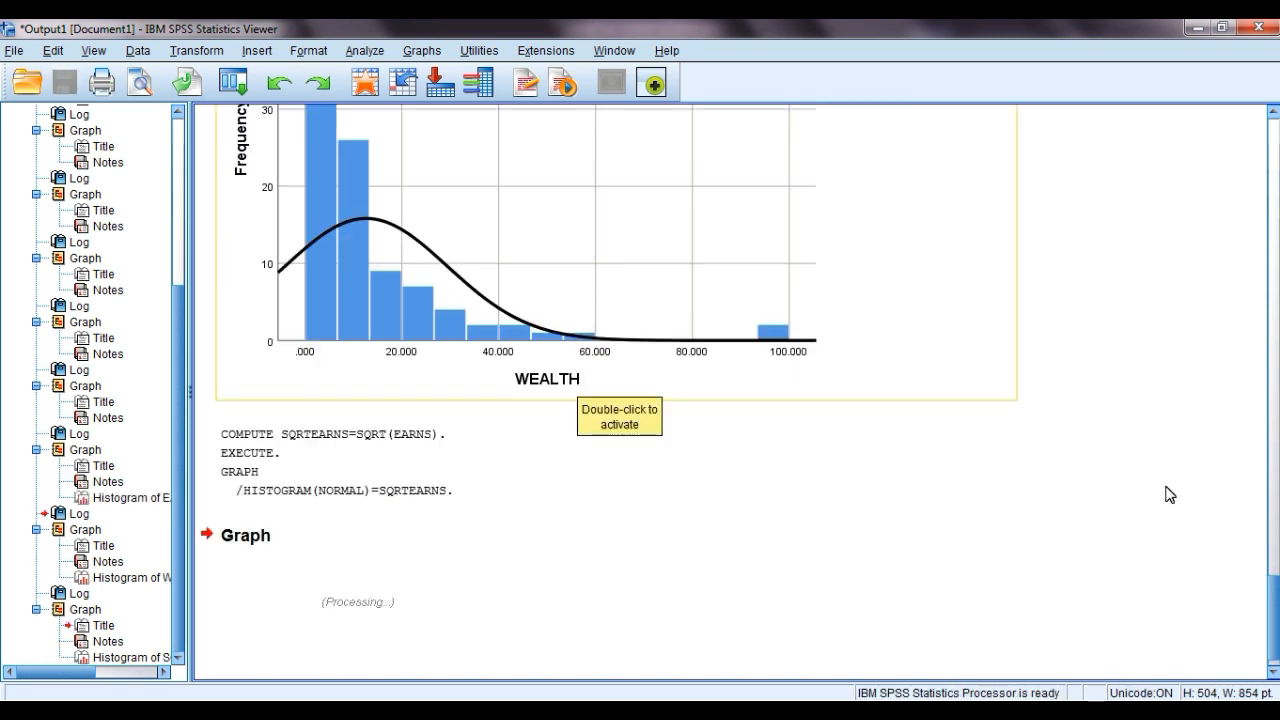
drag(1275, 608, 1276, 622)
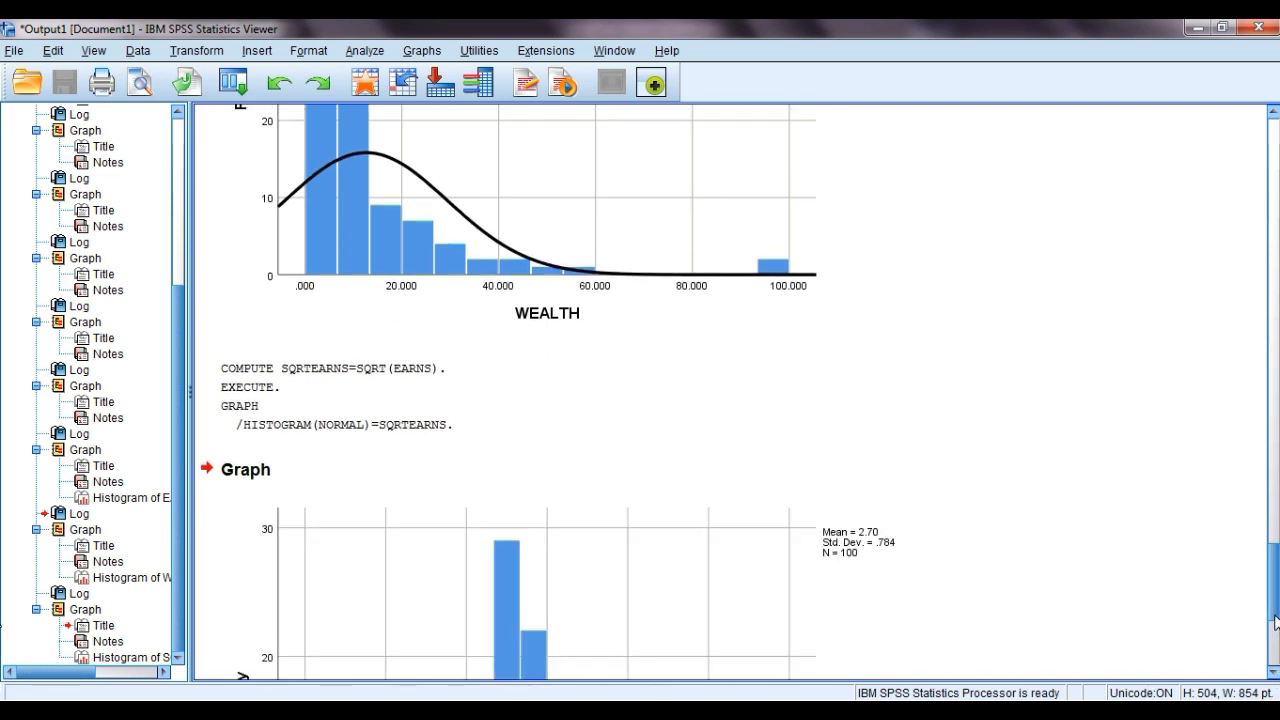
drag(1275, 608, 1275, 692)
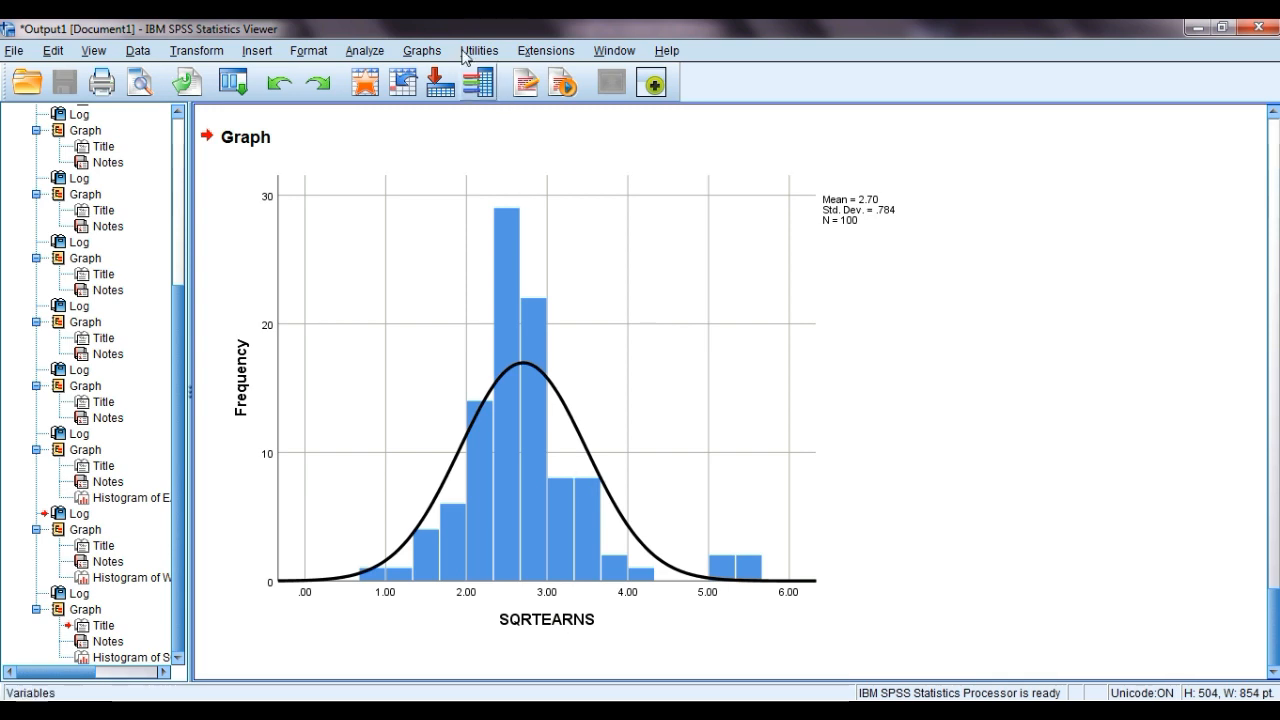
Step: Start a legacy one-sample Kolmogorov-Smirnov test, reset its settings, and add SQRTEARNS as the only test variable
click(366, 50)
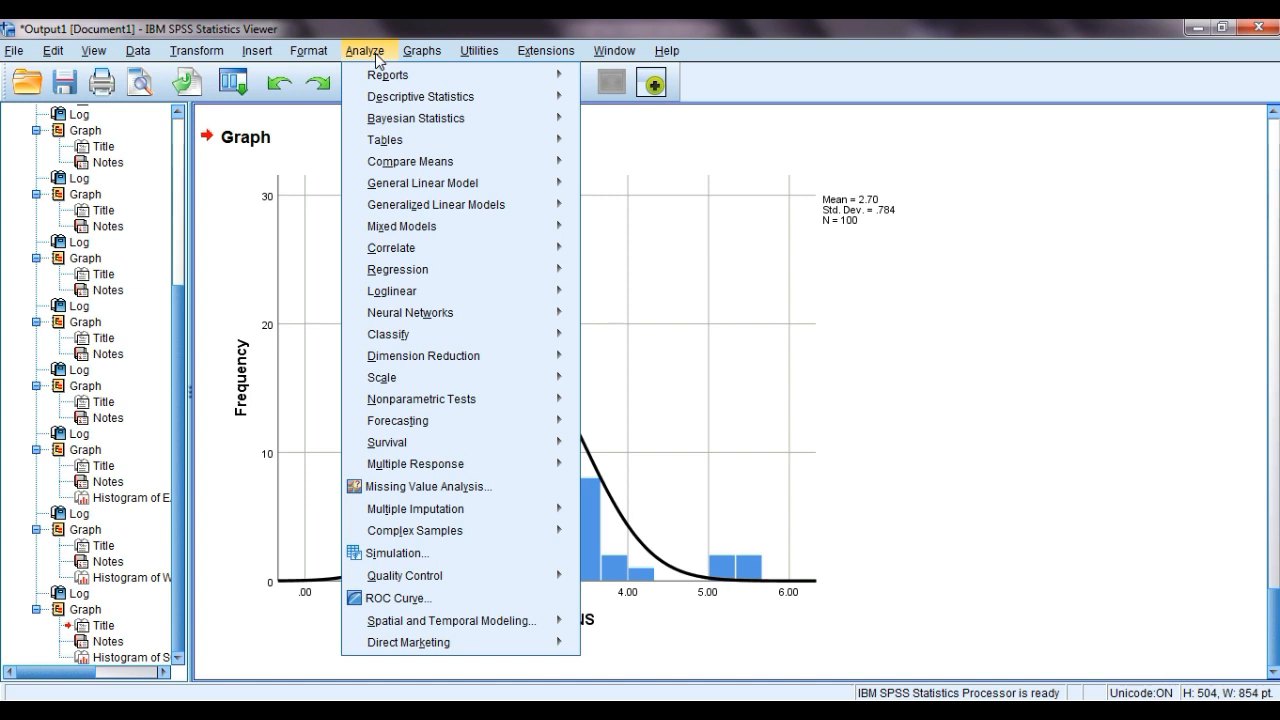
mouse_move(448, 401)
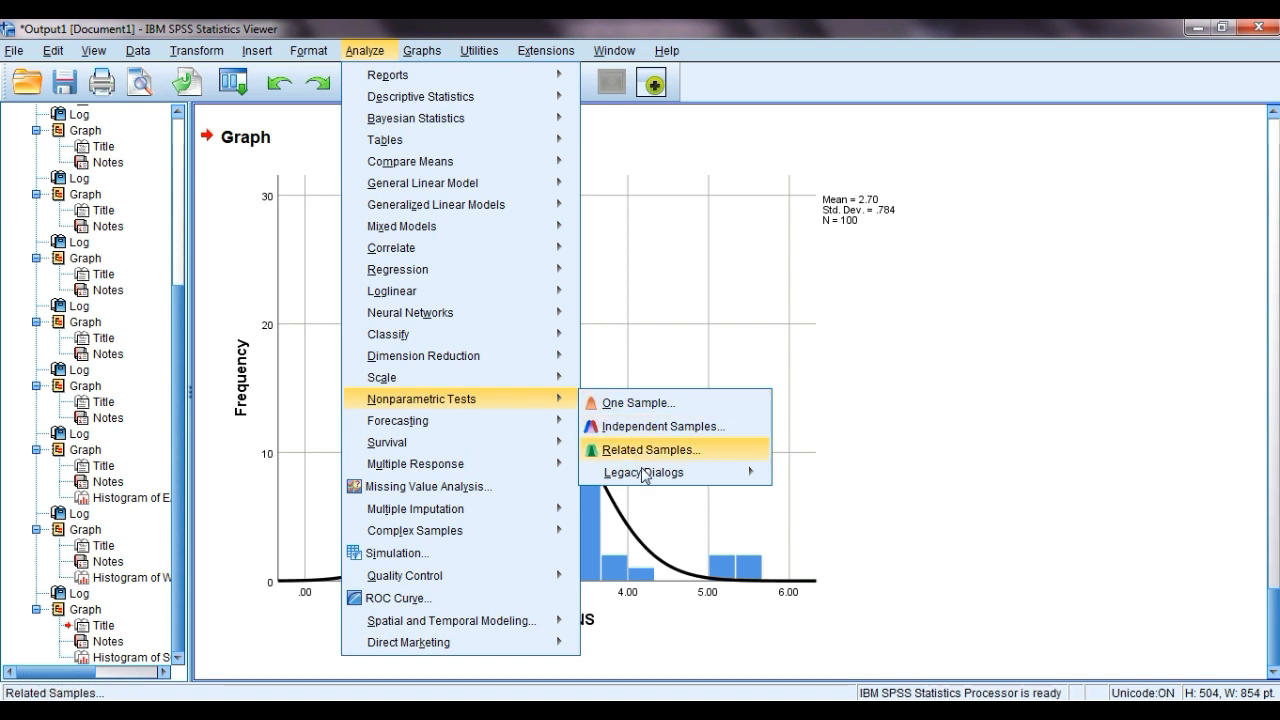
mouse_move(645, 475)
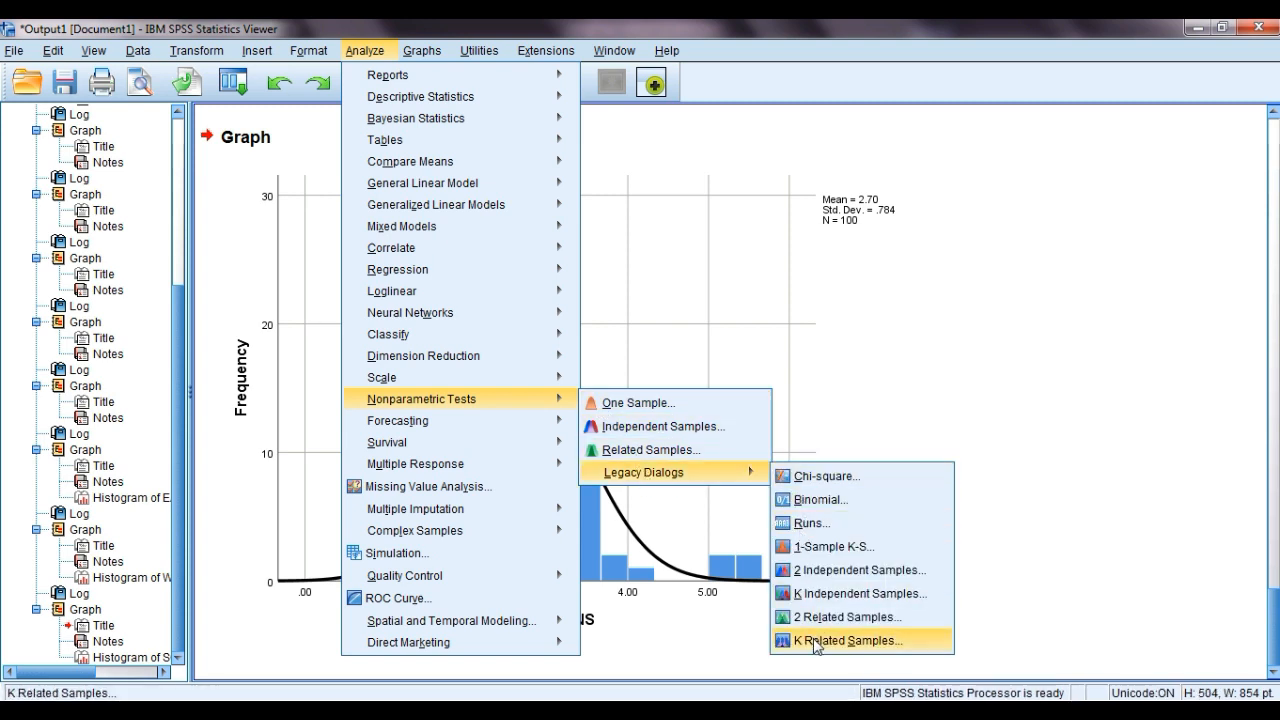
click(815, 547)
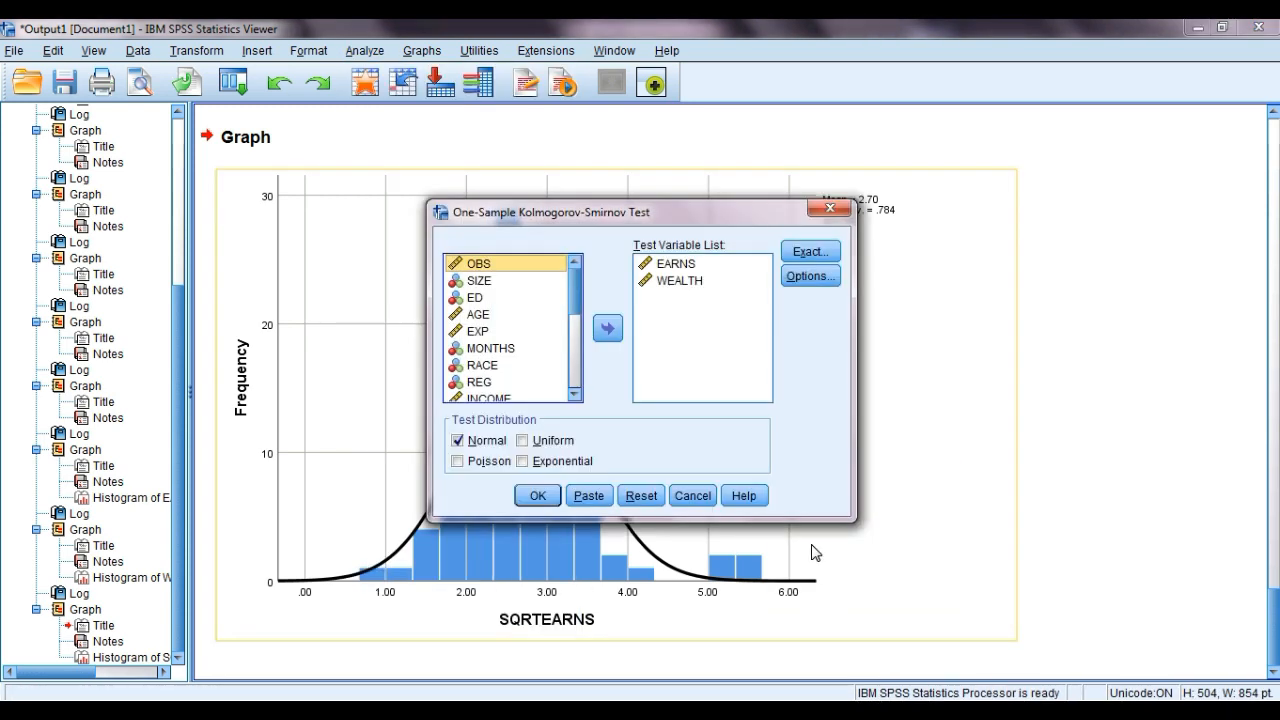
click(641, 496)
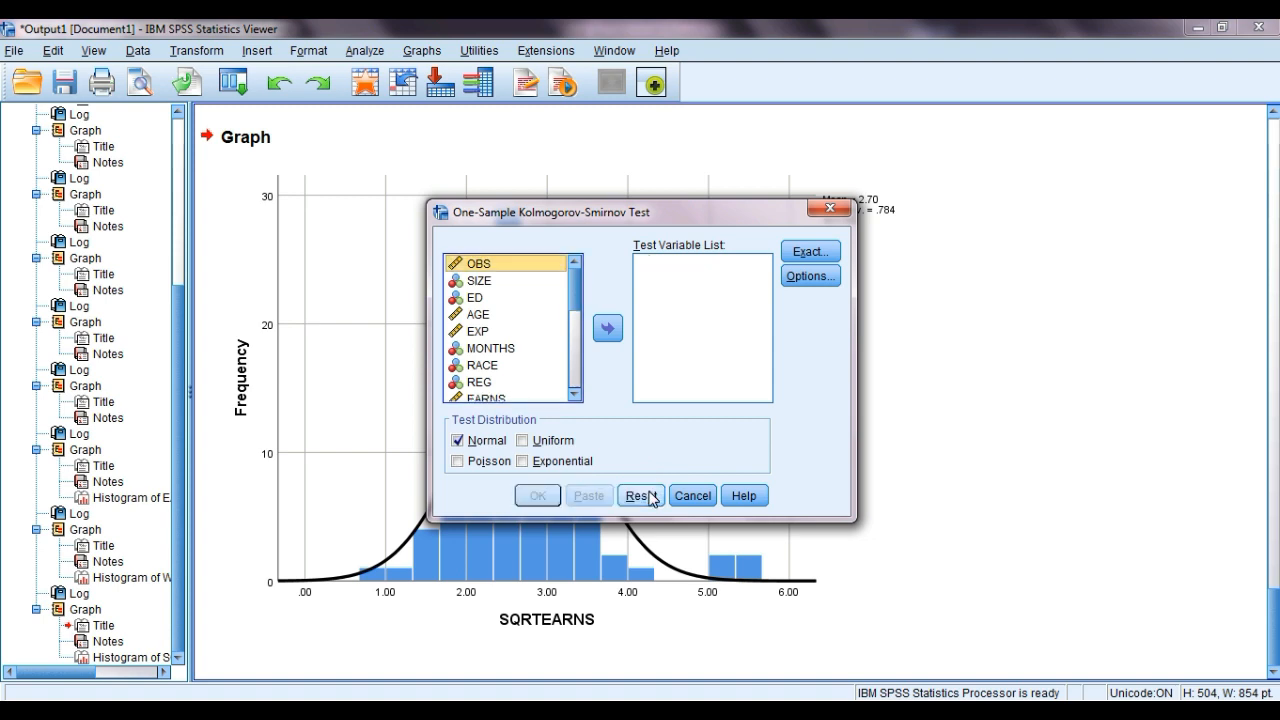
click(574, 318)
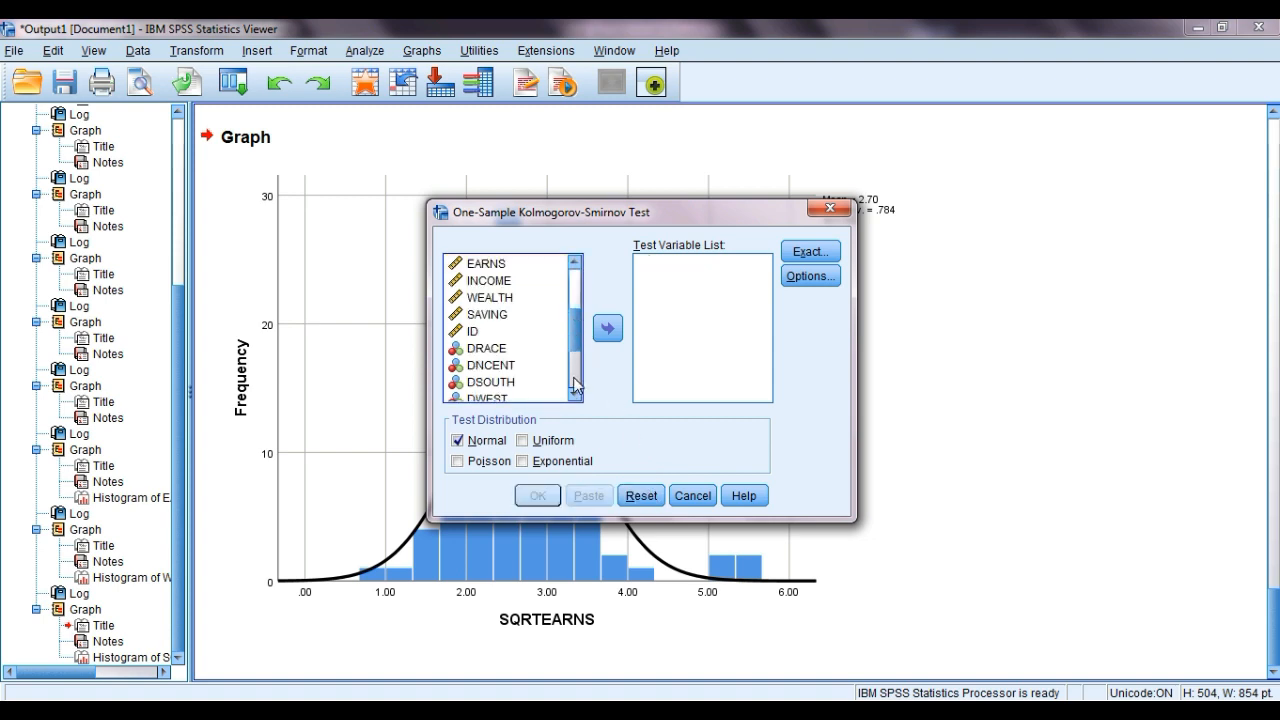
click(574, 380)
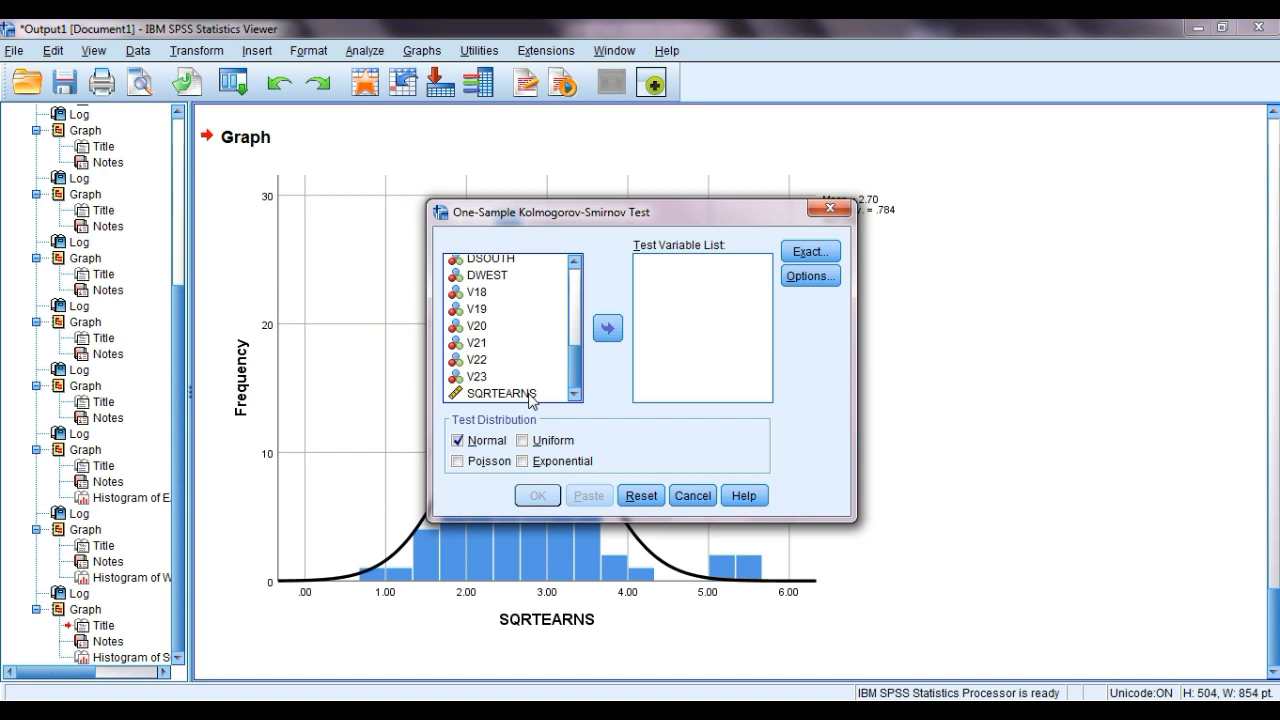
click(530, 395)
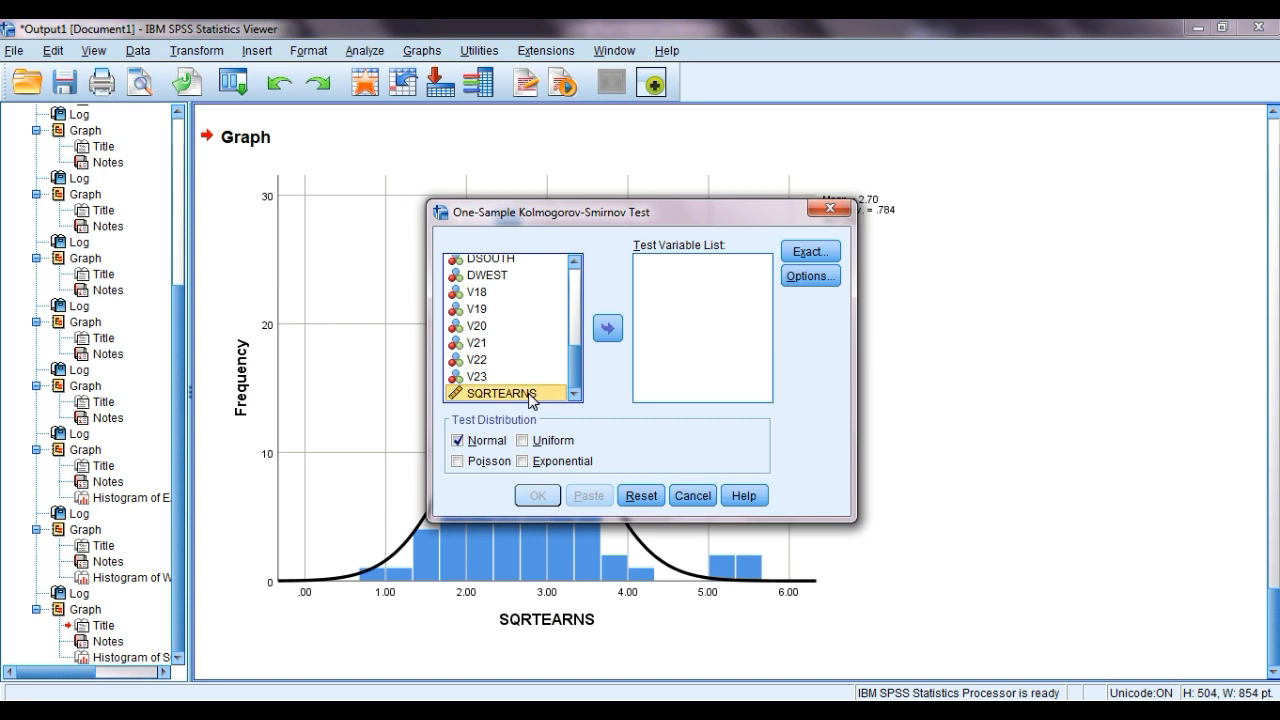
click(608, 328)
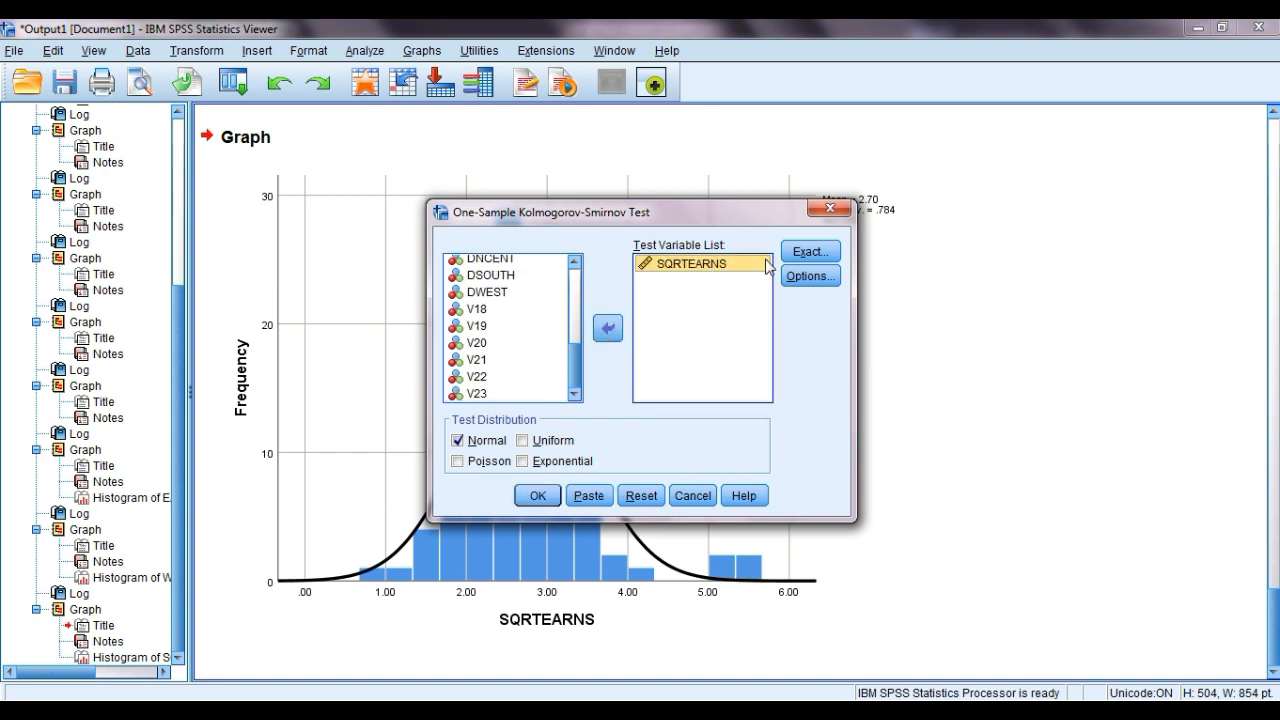
Step: Set the exact test method to Monte Carlo with a 95% confidence level and run the normality test
click(806, 263)
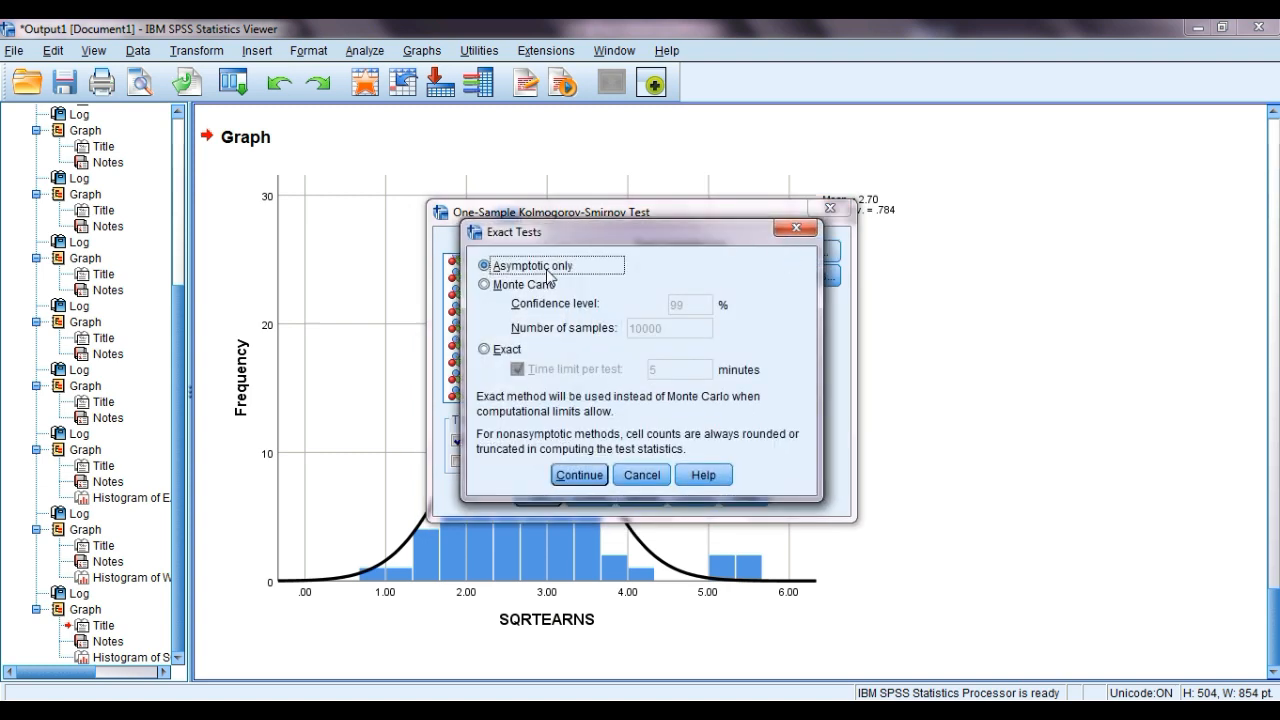
click(537, 286)
double_click(685, 310)
text(95)
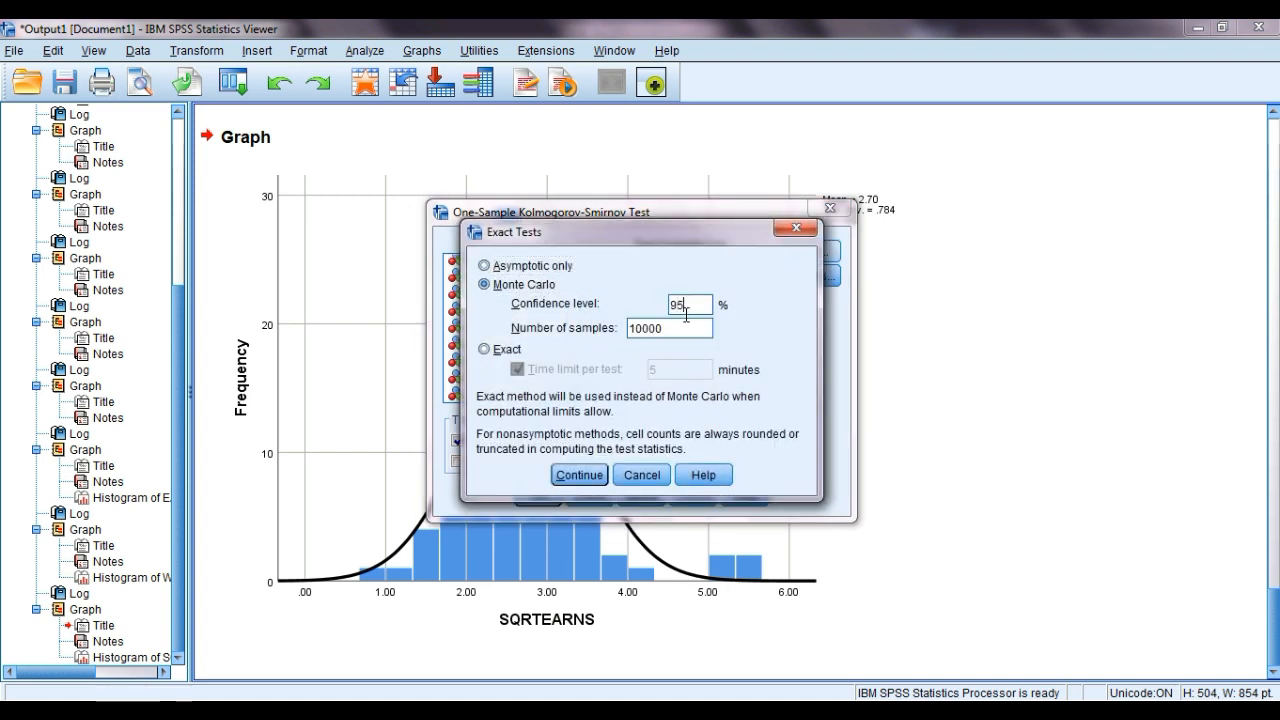
click(575, 481)
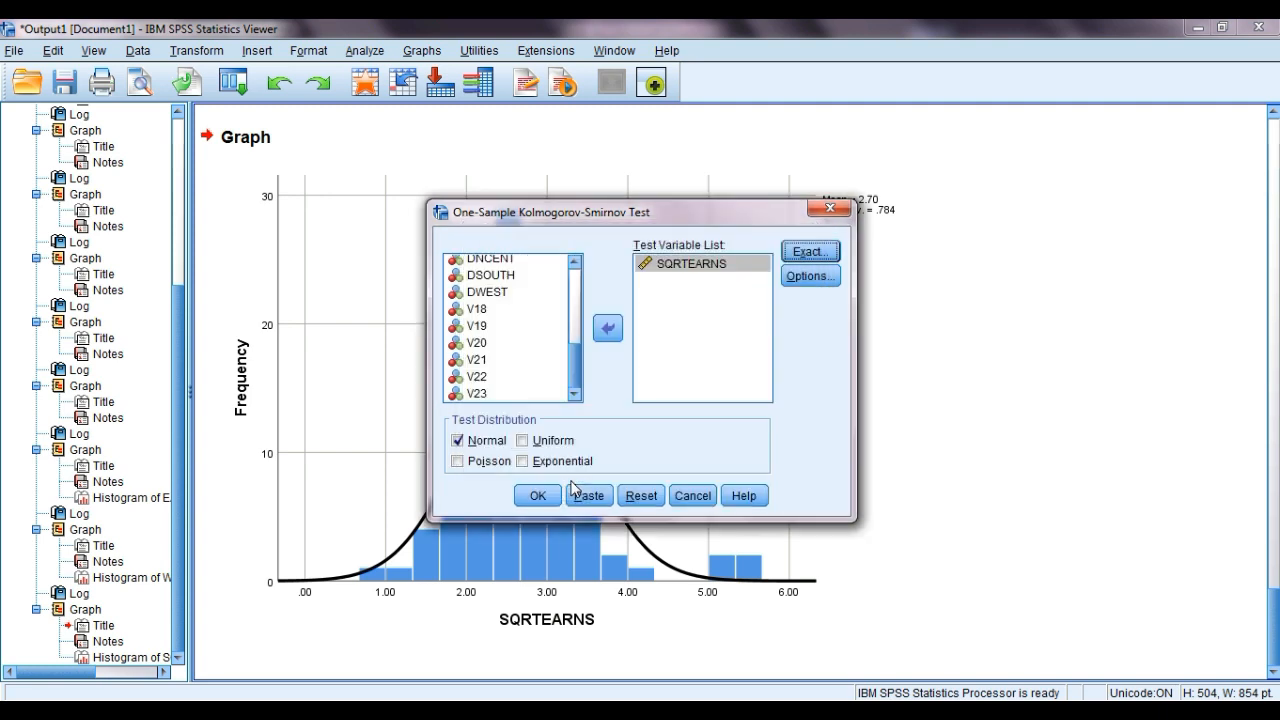
click(538, 496)
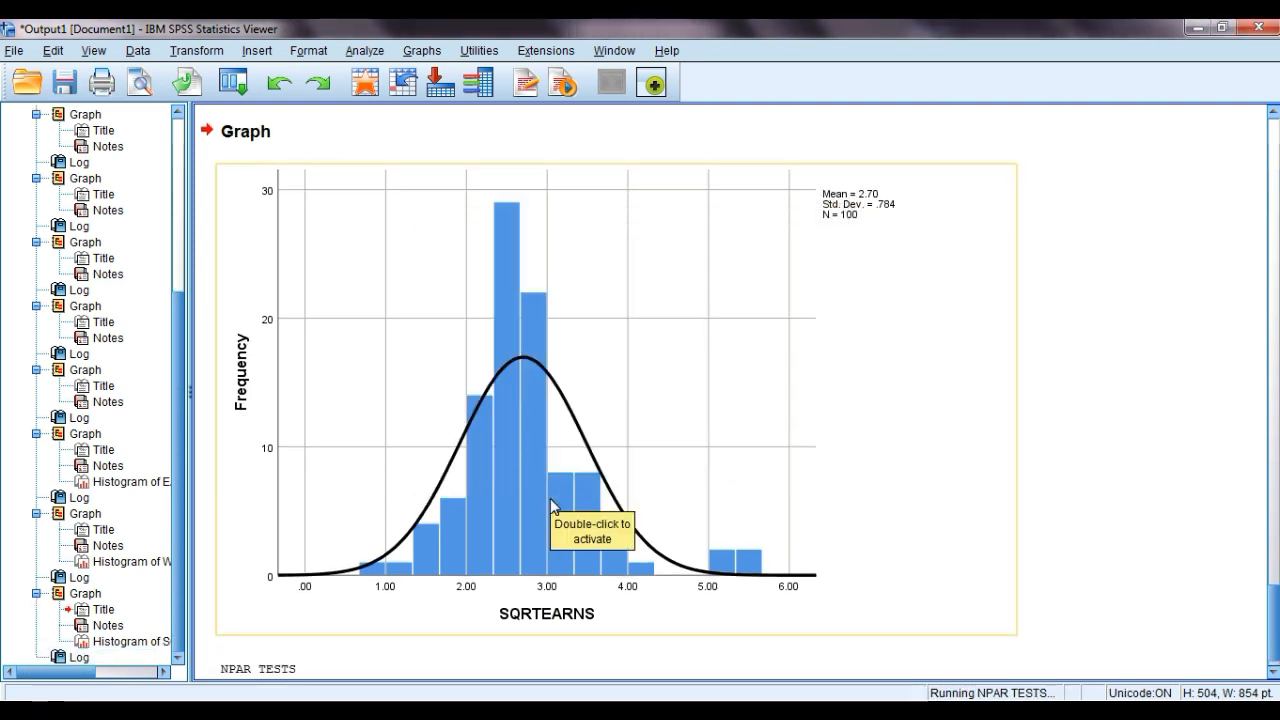
Step: Examine the One-Sample Kolmogorov-Smirnov Test table for SQRTEARNS in the output
scroll(1270, 480, up, 10)
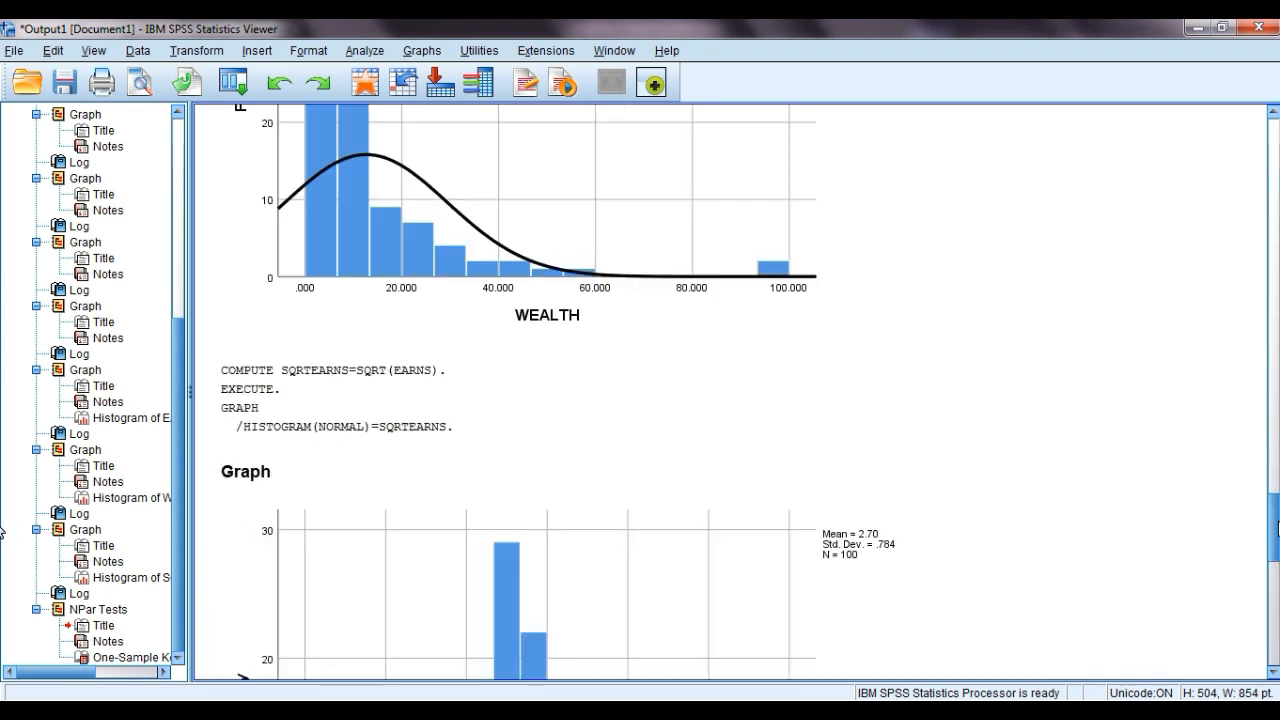
drag(1275, 517, 1278, 680)
click(543, 491)
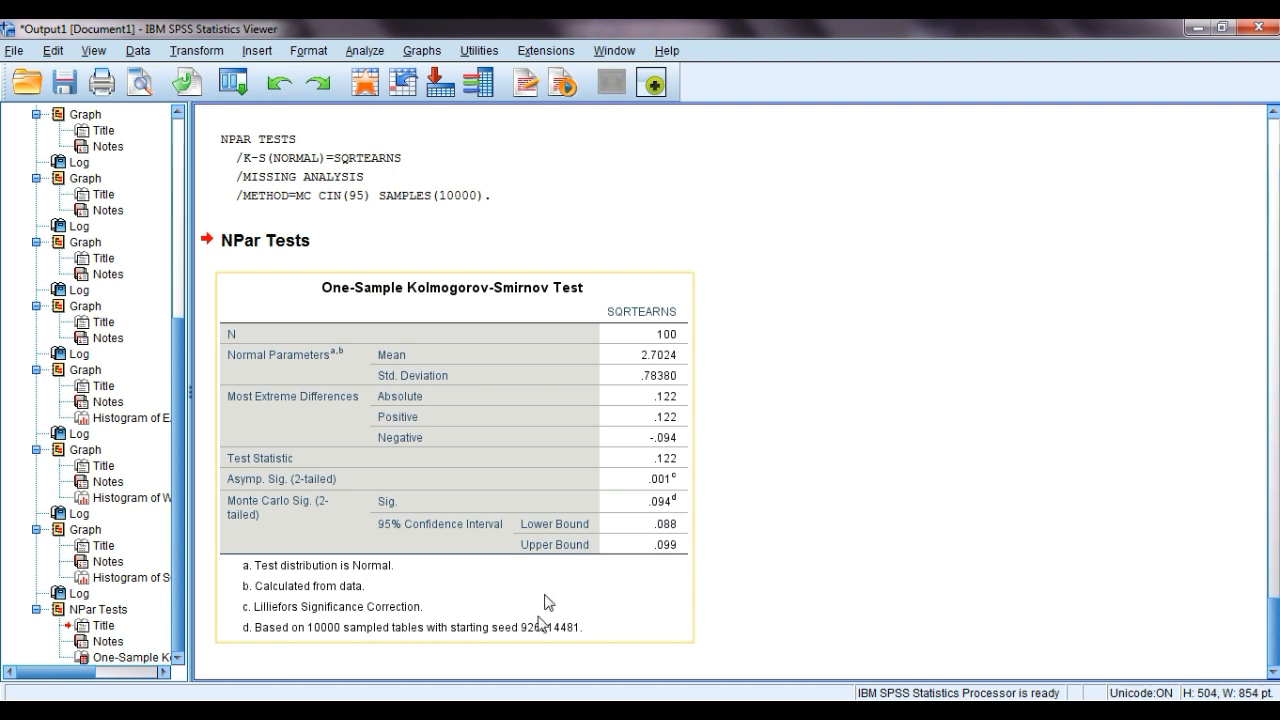
Step: Switch to the bab 3a presentation in PowerPoint and select slide 8 on the normality test
click(418, 710)
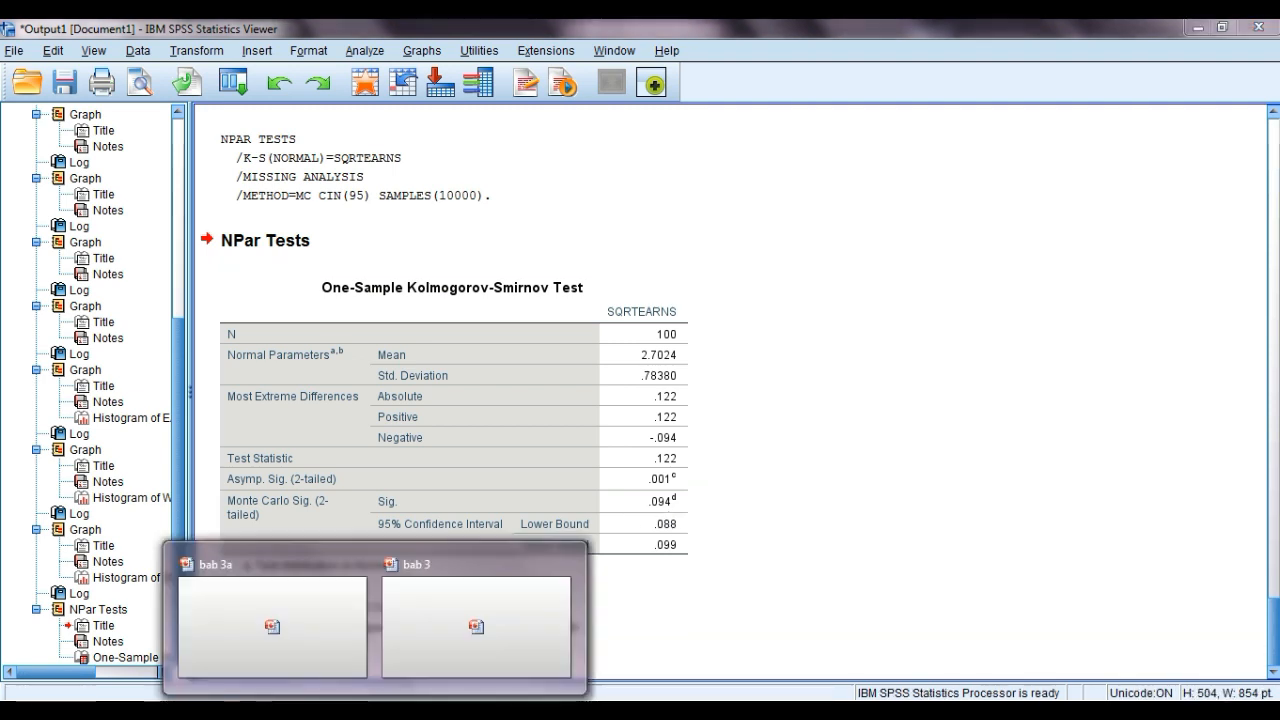
click(292, 581)
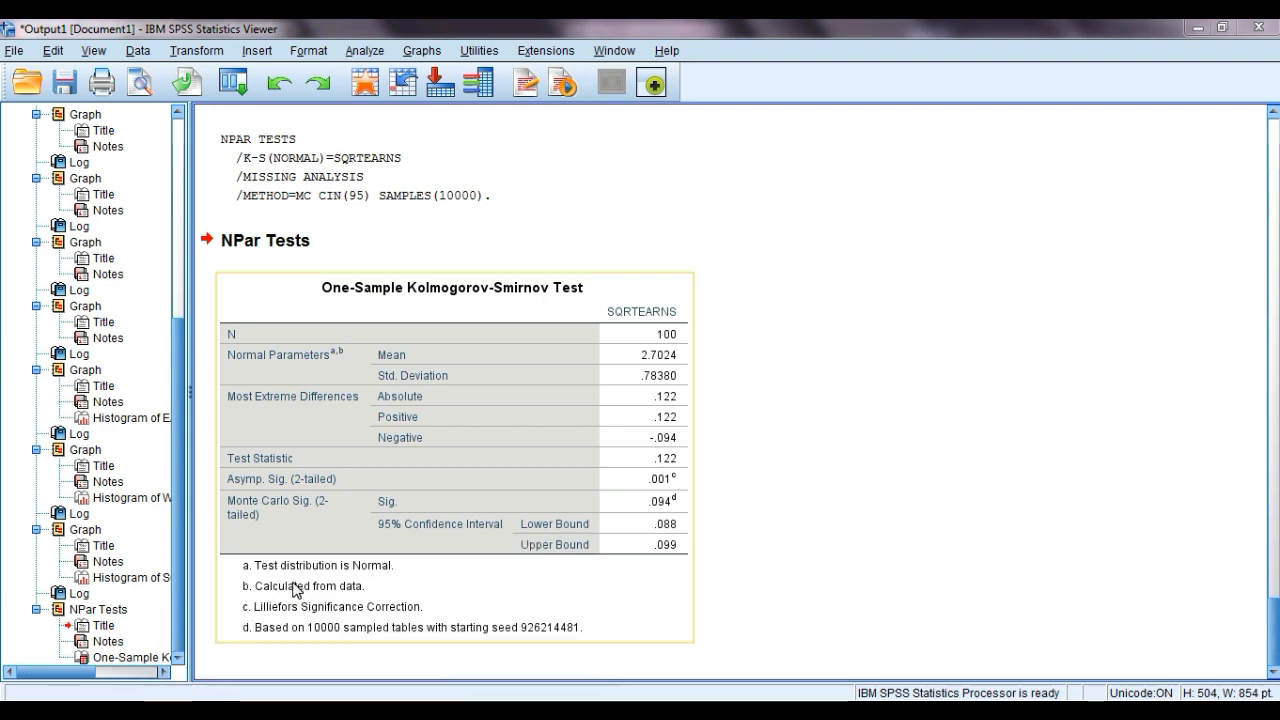
click(85, 268)
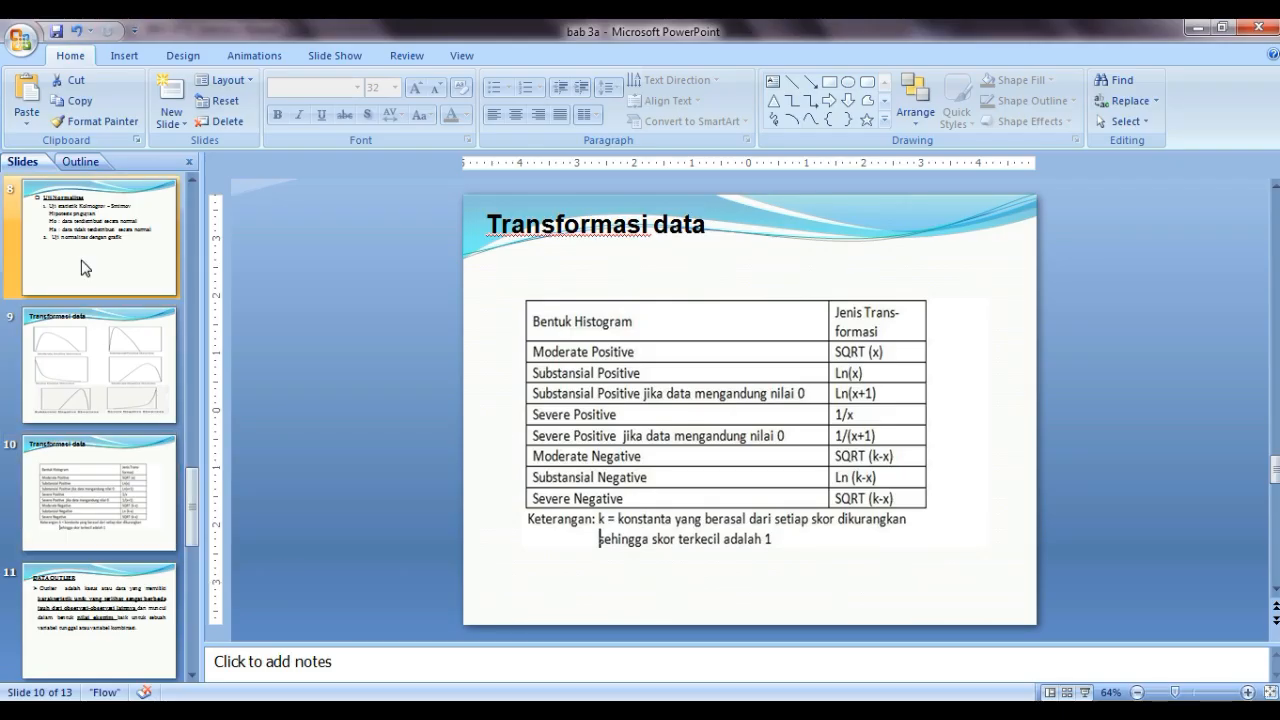
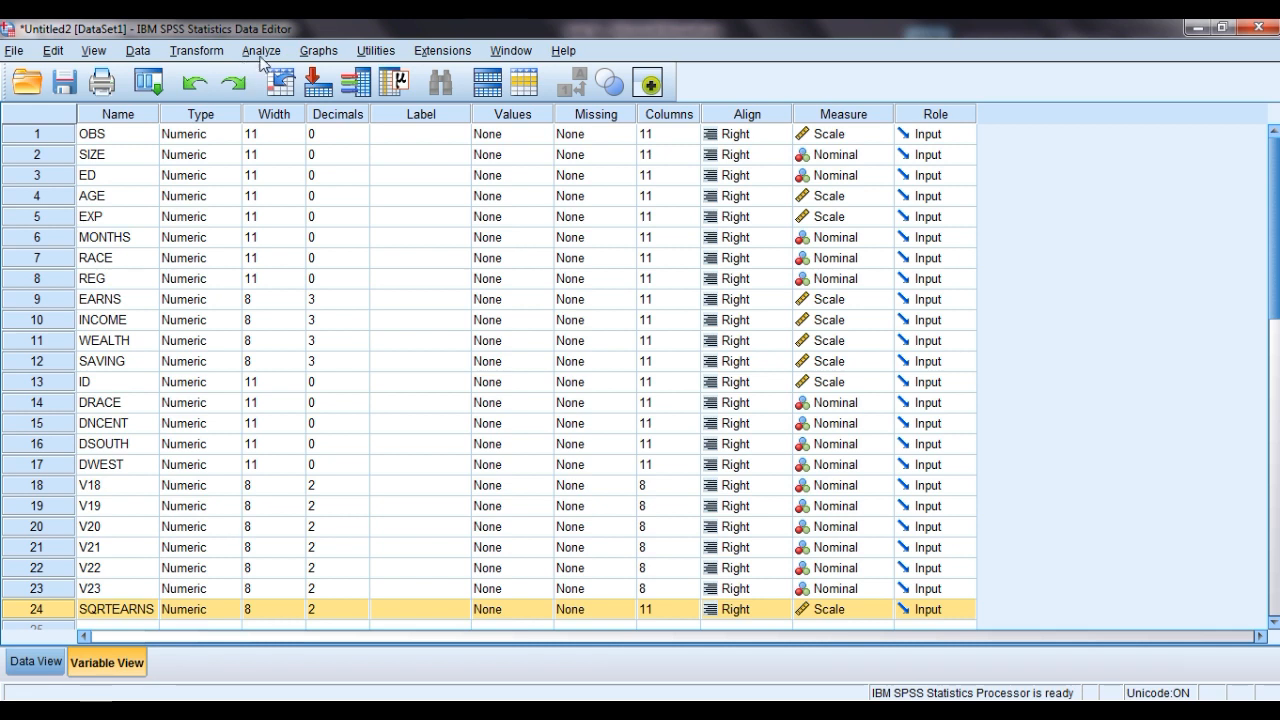
Step: In the SPSS Data Editor, start a Descriptives analysis and reset it to clear the EARNS and WEALTH variables
click(260, 50)
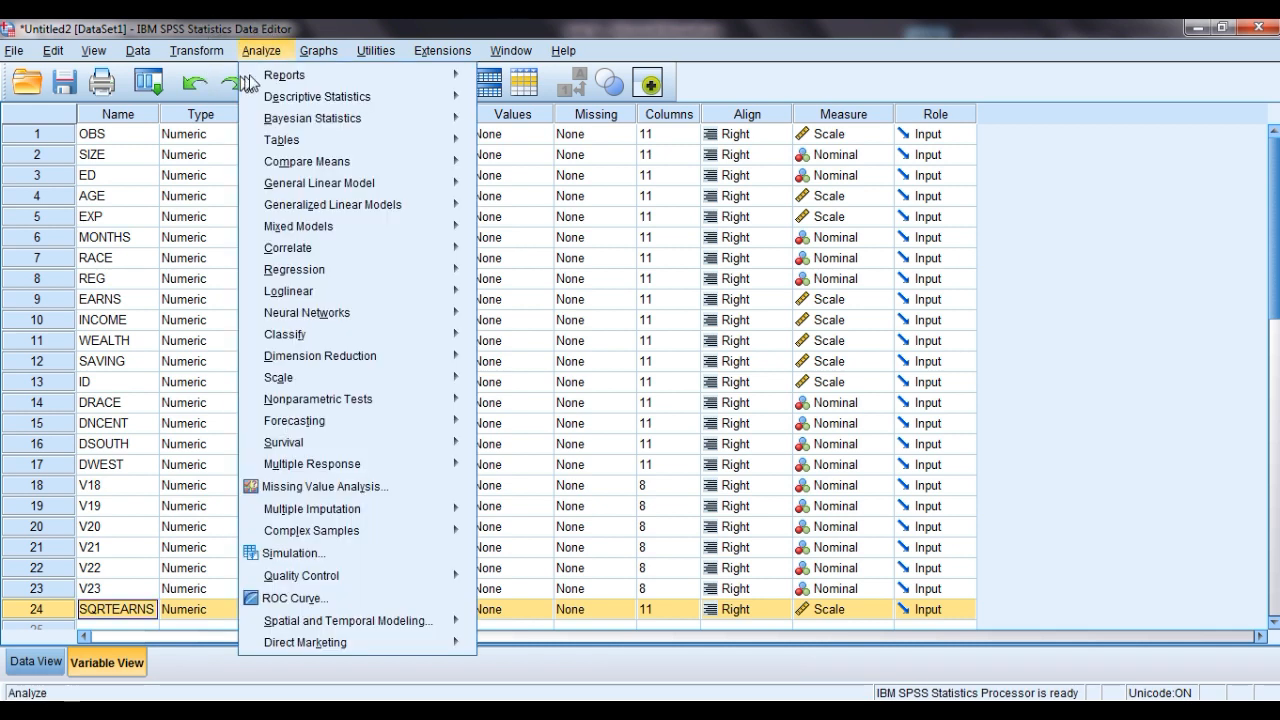
click(265, 52)
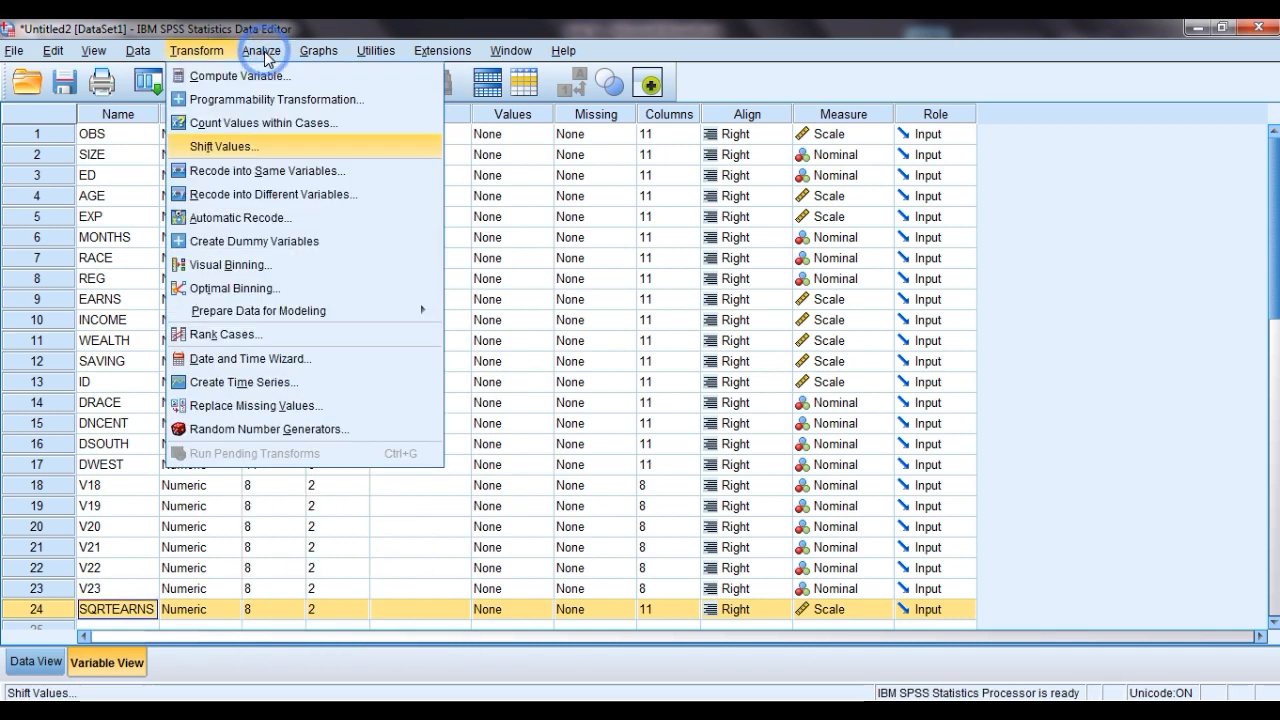
click(260, 49)
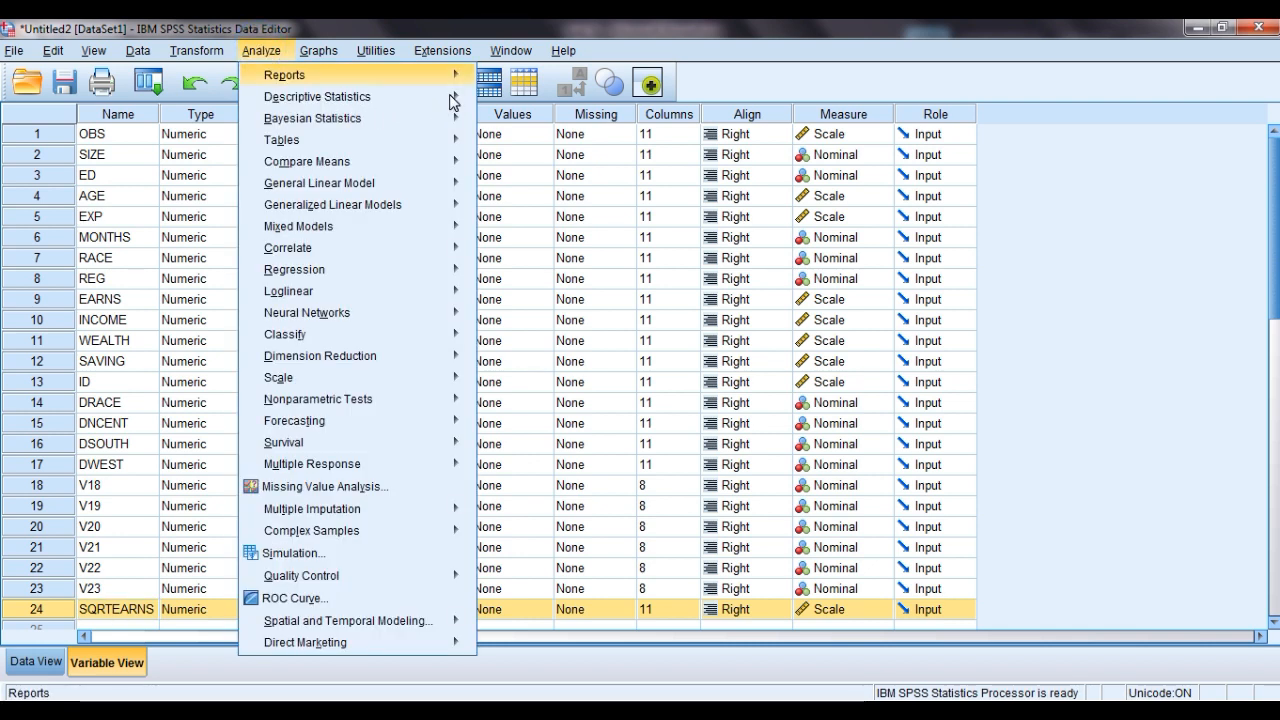
mouse_move(440, 97)
click(506, 125)
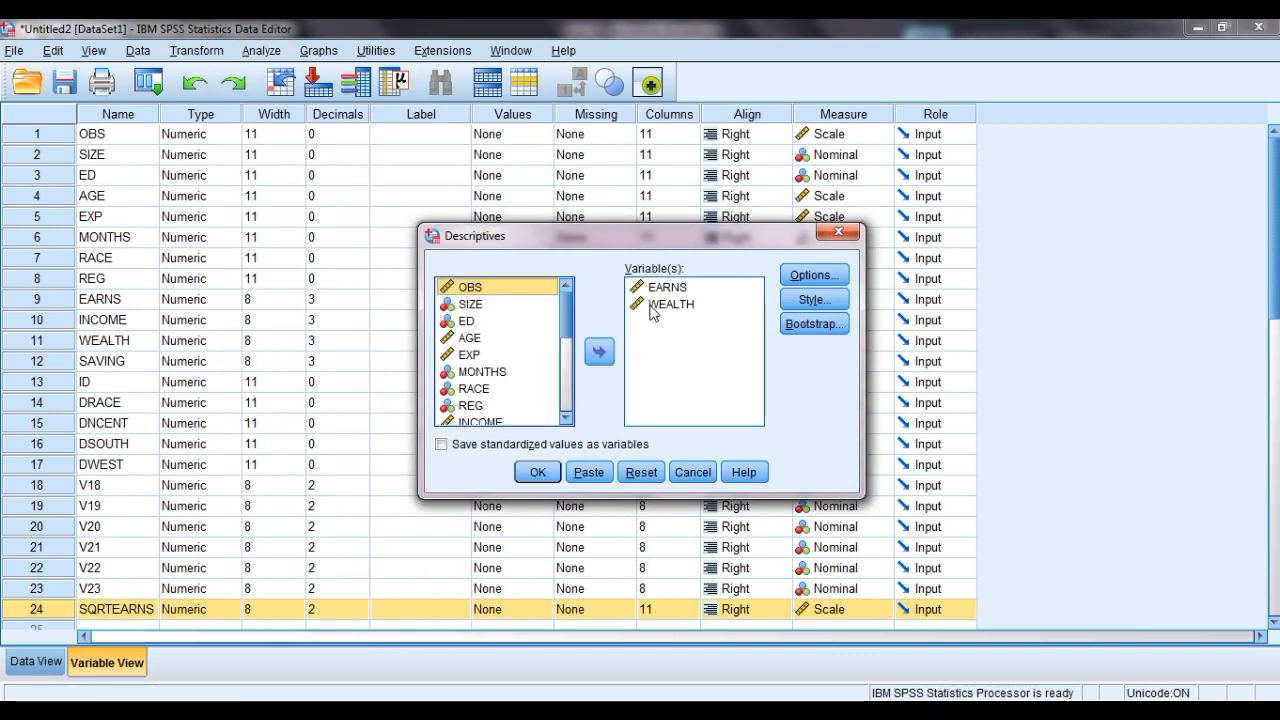
click(642, 473)
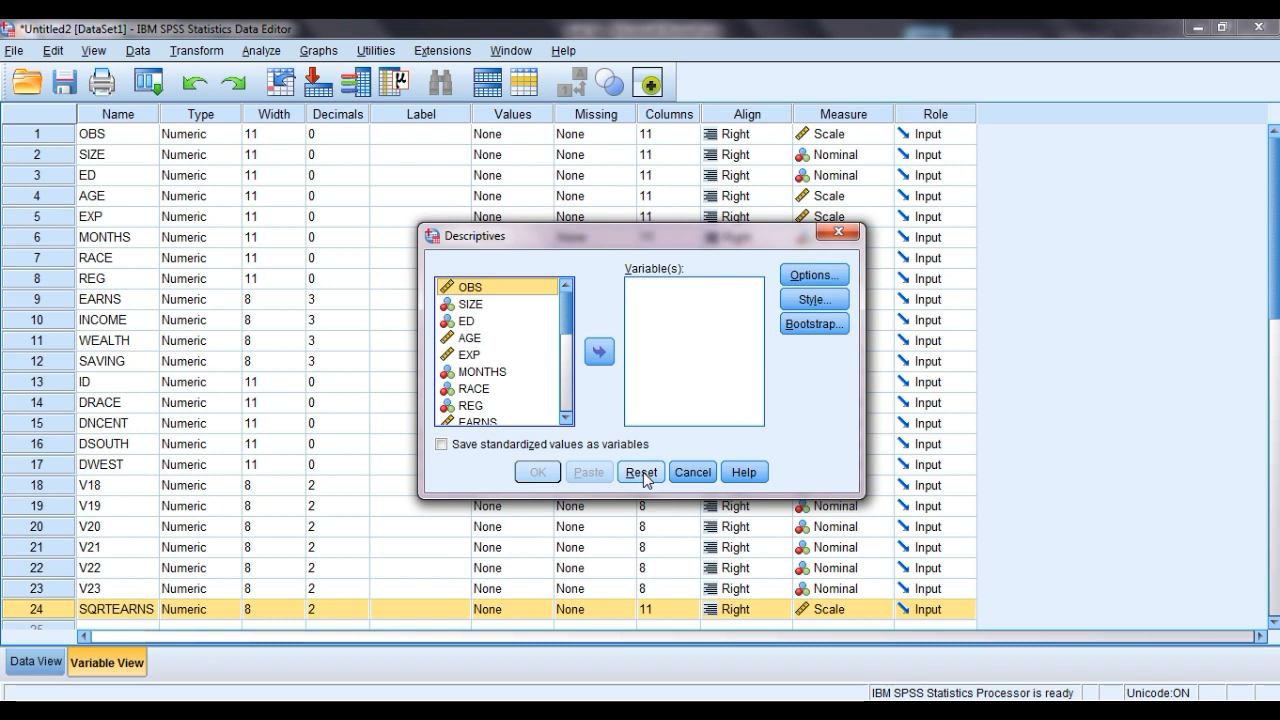
Step: Add SQRTEARNS to the Descriptives variables, enable saving standardized values as variables, and run the analysis
click(566, 418)
click(566, 418)
click(566, 418)
click(566, 418)
click(566, 418)
click(566, 418)
click(566, 418)
click(566, 418)
click(566, 418)
click(566, 418)
click(566, 418)
click(566, 418)
click(566, 418)
click(566, 418)
click(566, 418)
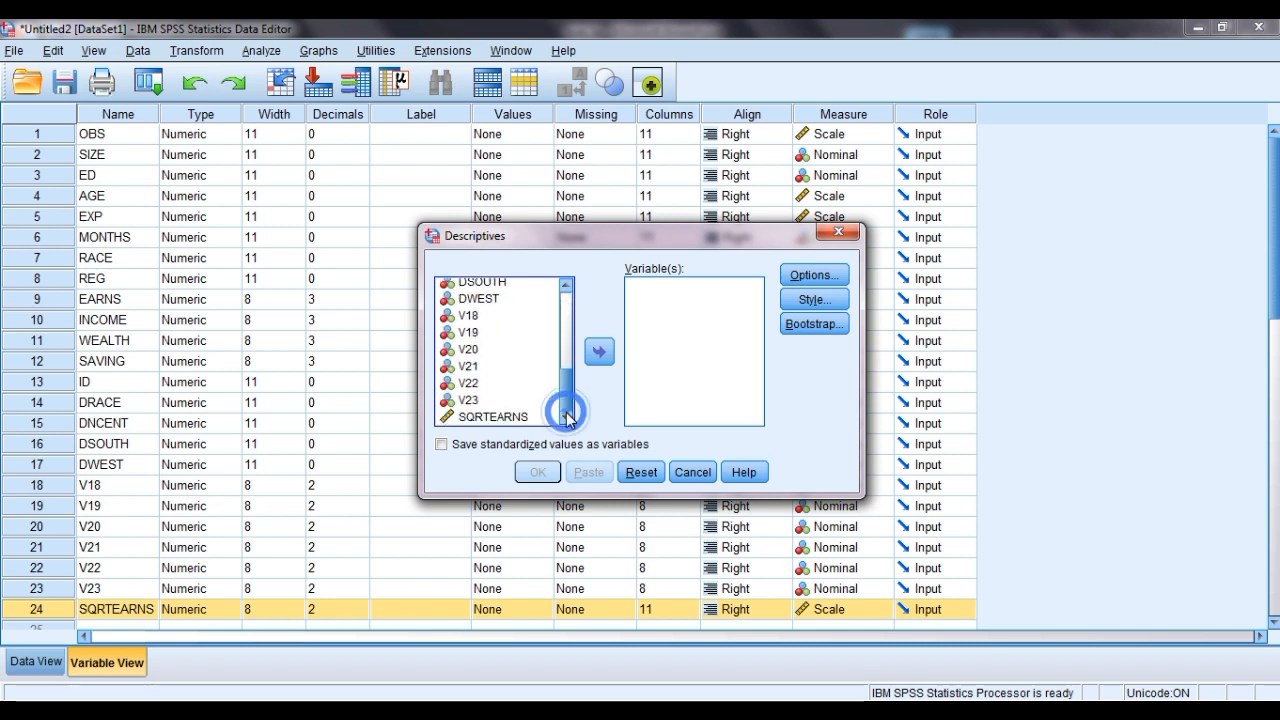
click(510, 417)
click(603, 355)
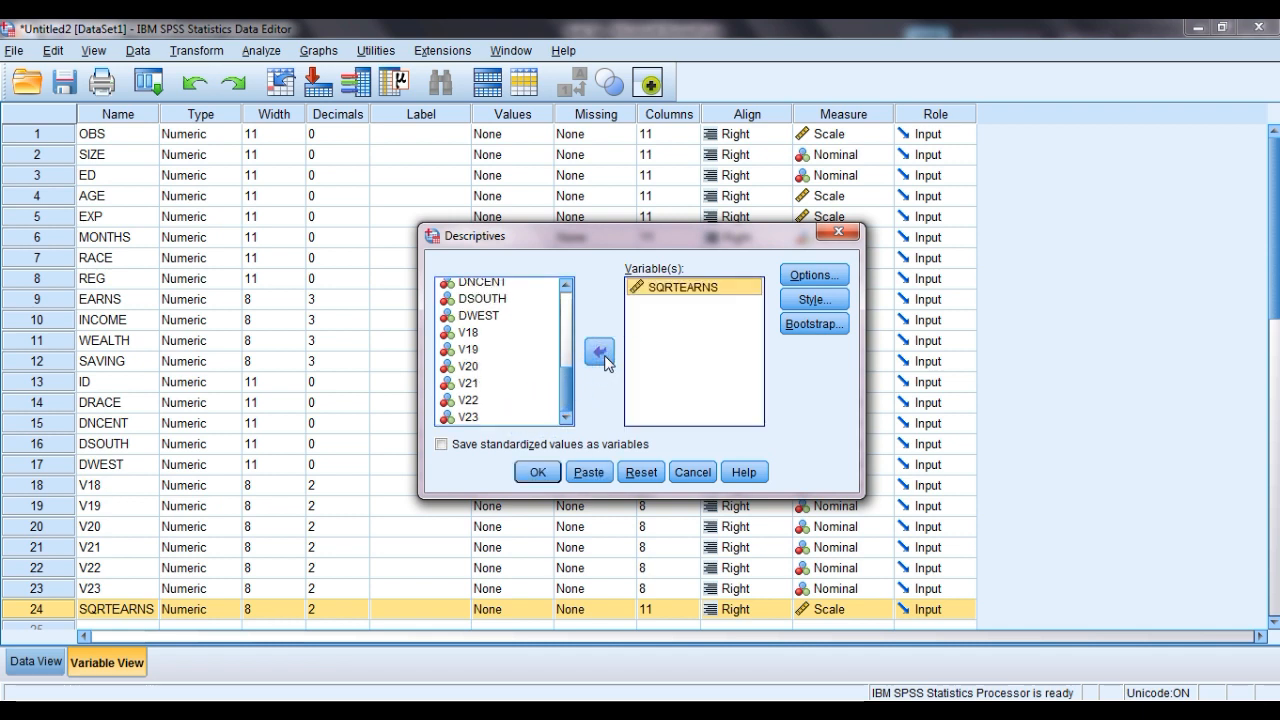
click(577, 446)
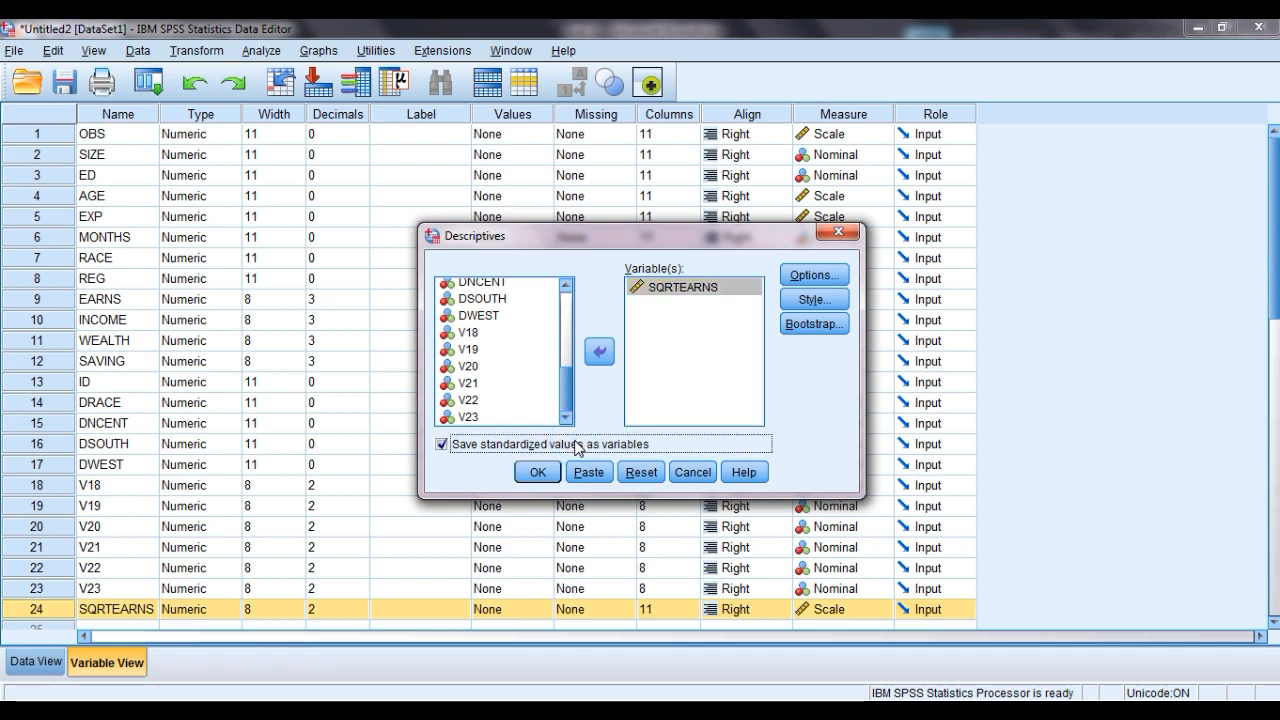
click(540, 472)
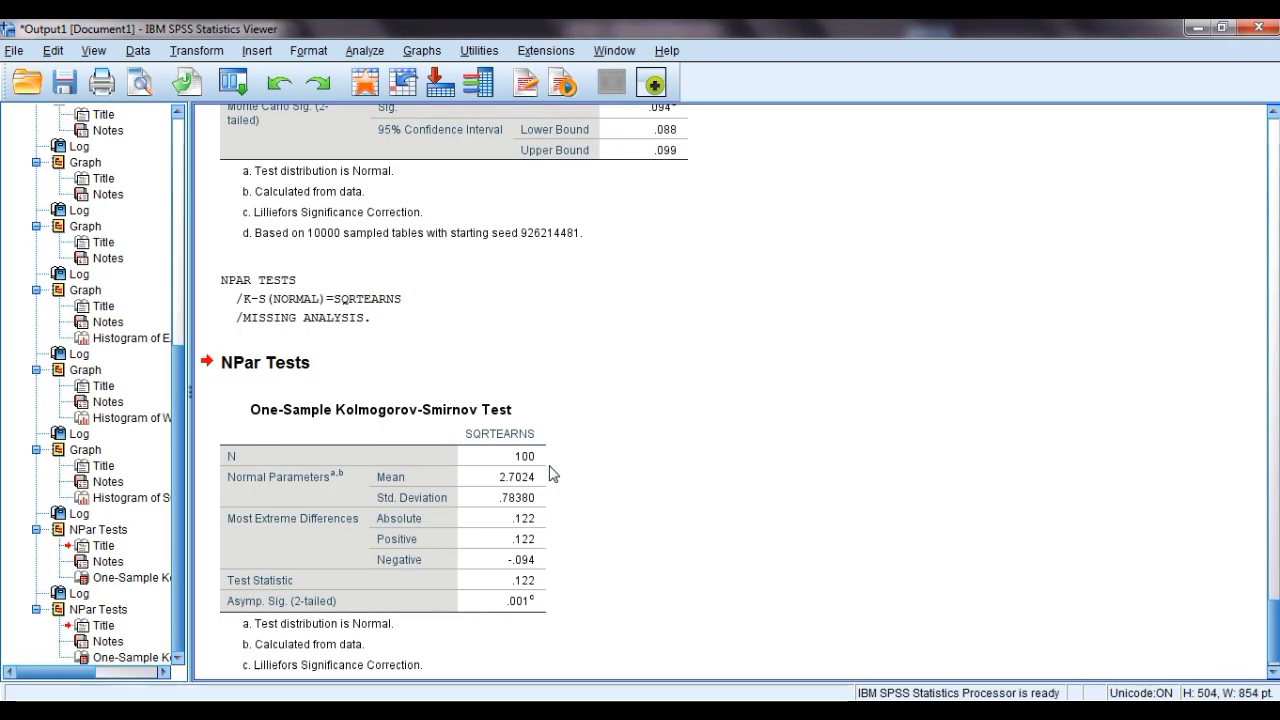
Step: Switch back to the Data Editor and check the end of the variable list for the standardized SQRTEARNS variable
mouse_move(460, 710)
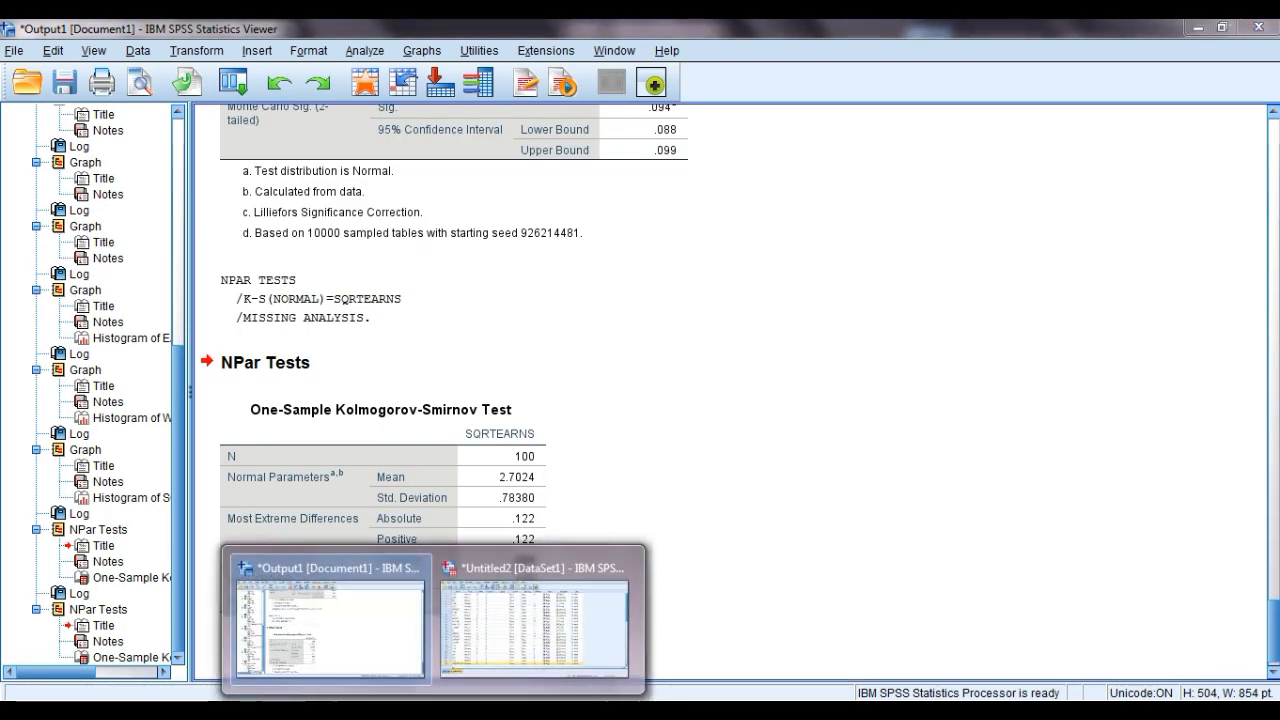
click(506, 632)
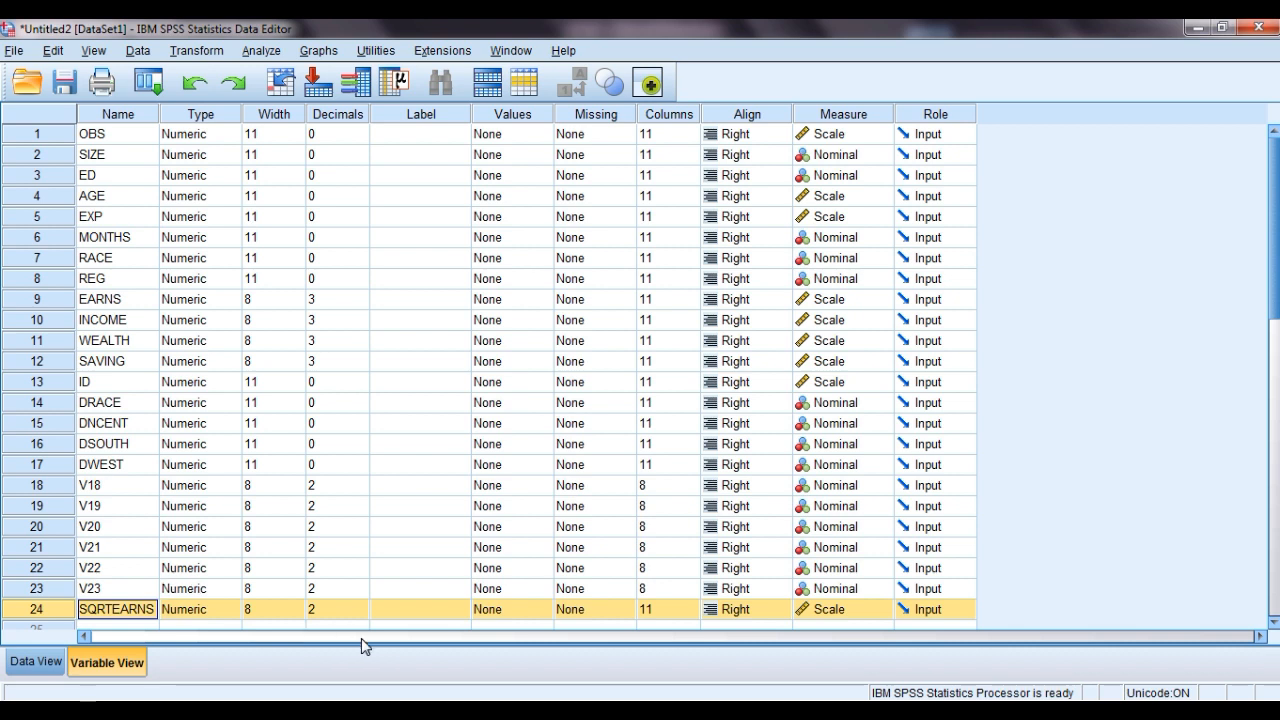
click(1273, 622)
click(1273, 622)
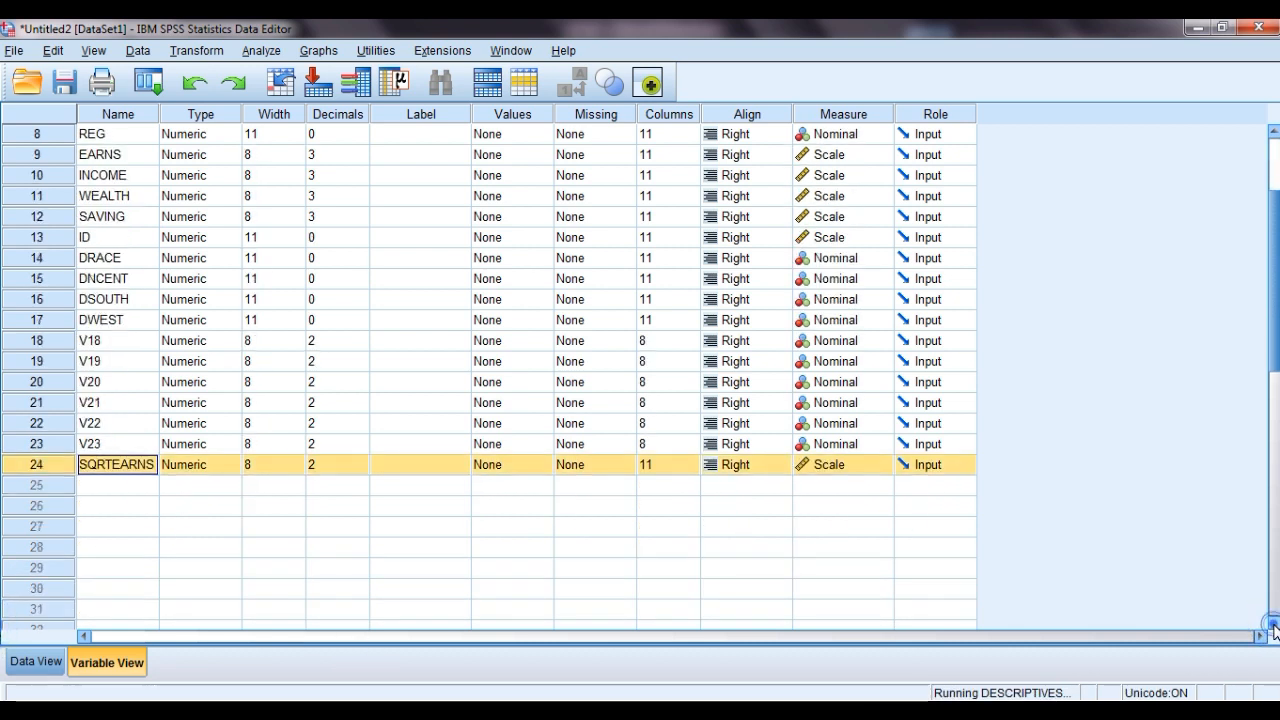
click(1273, 622)
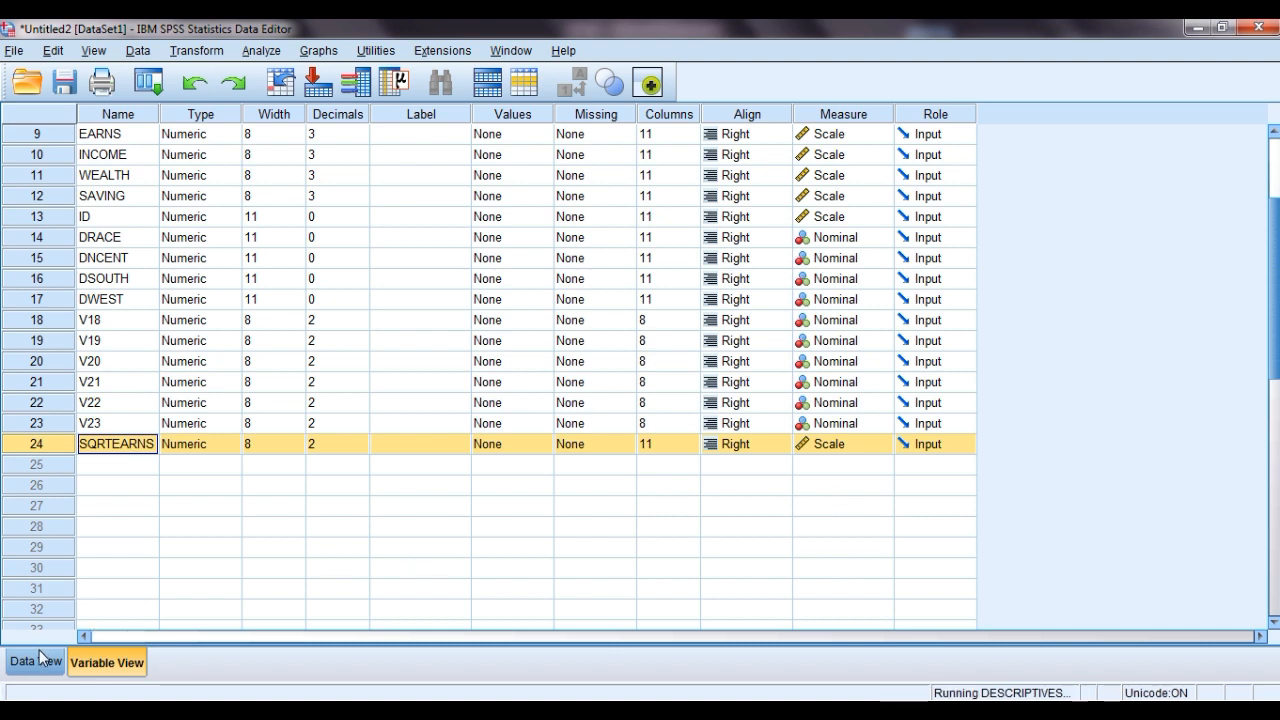
click(100, 663)
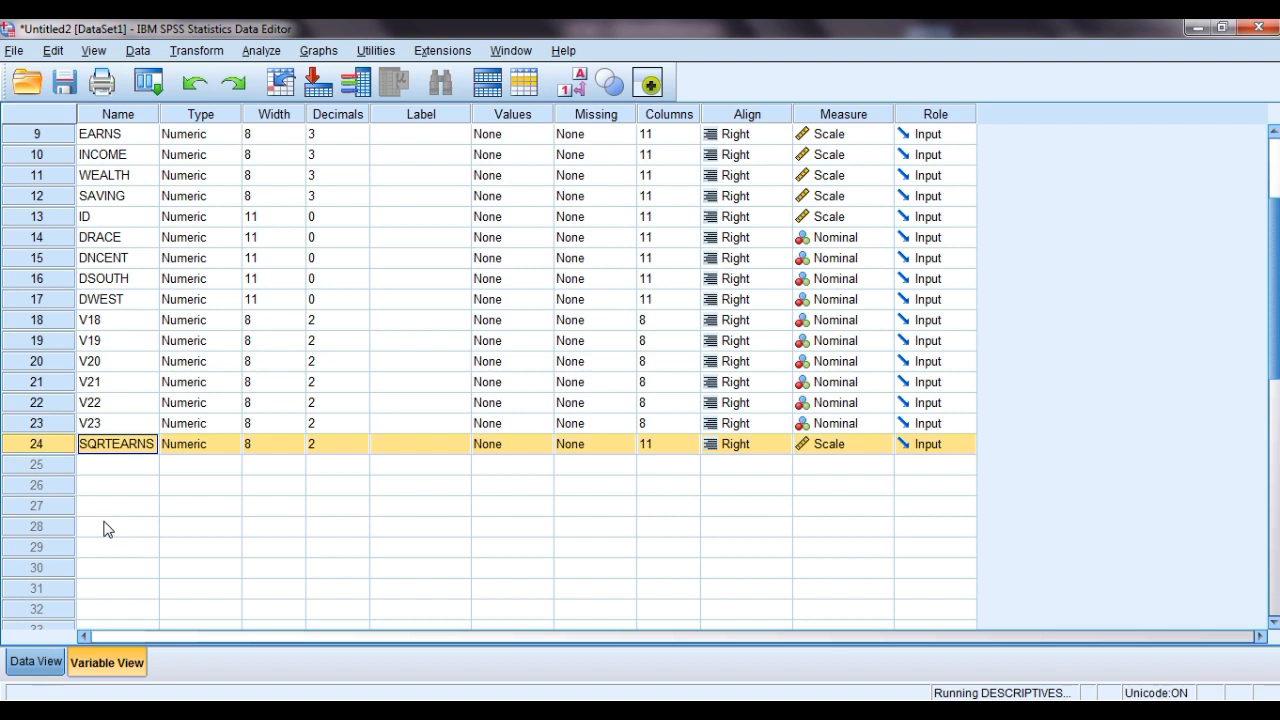
click(30, 662)
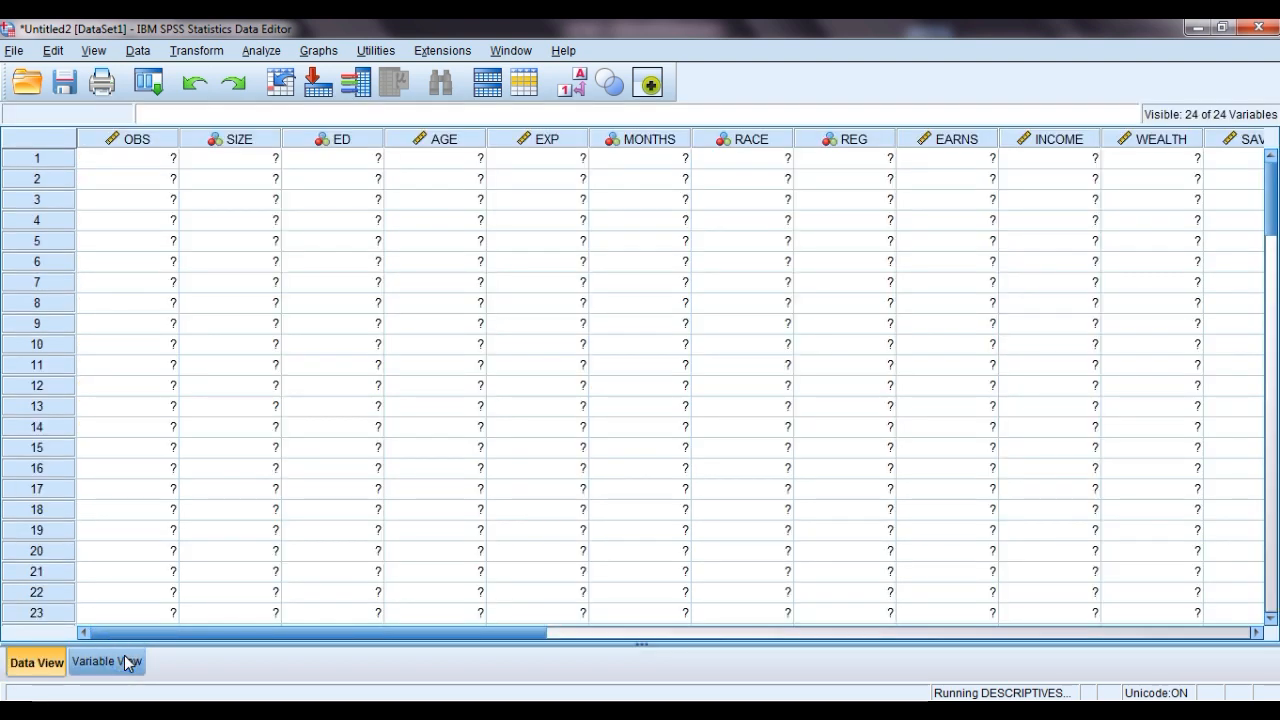
click(124, 657)
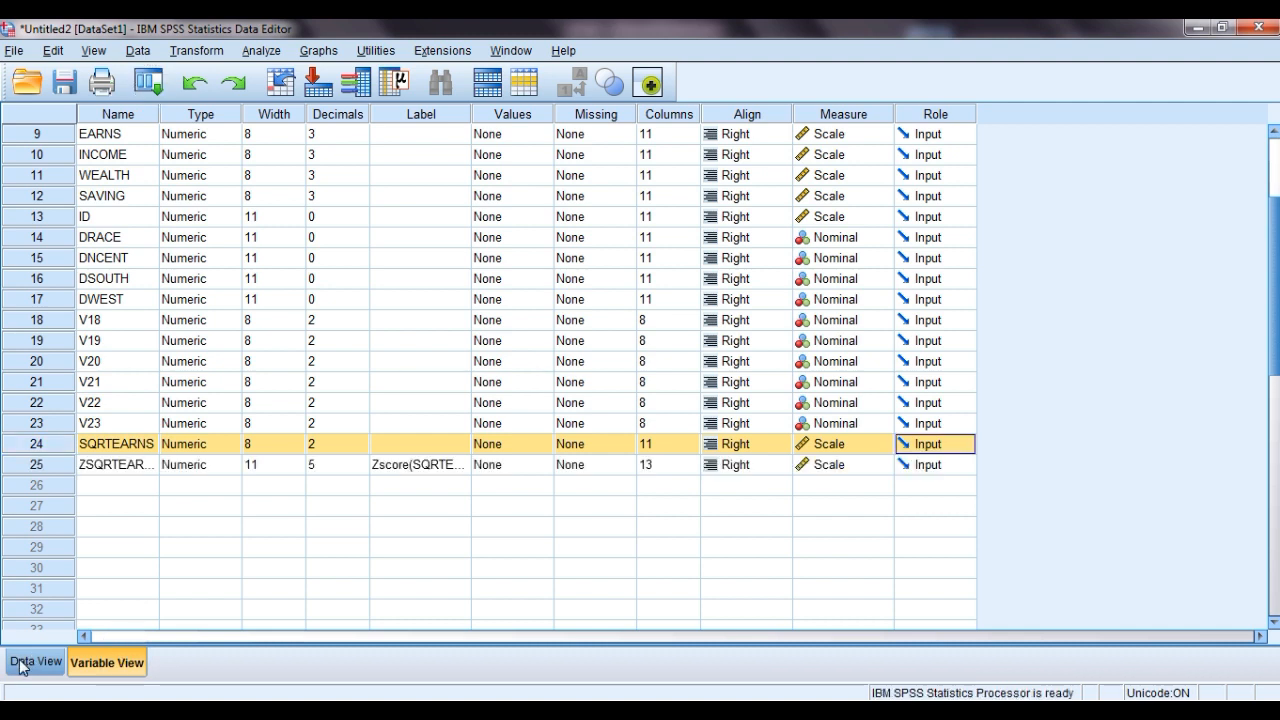
Step: In the data view, sort the cases in ascending order by the ZSQRTEARNS variable
click(63, 461)
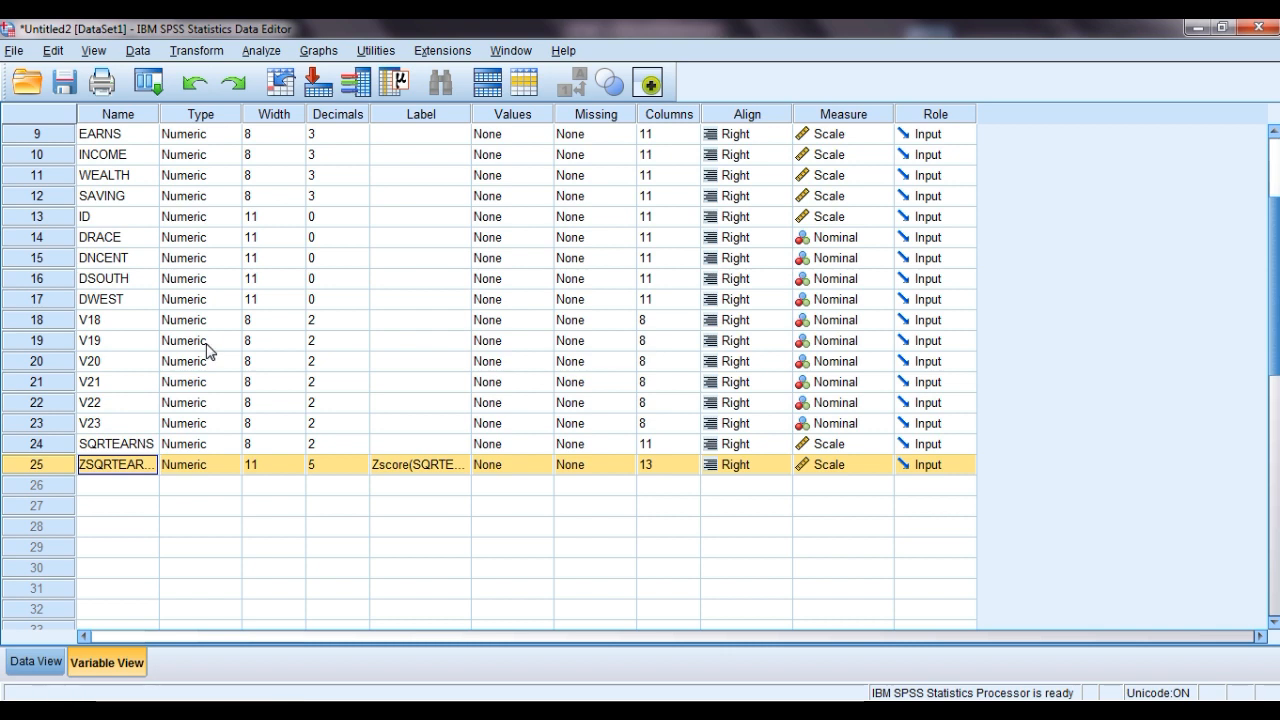
click(40, 664)
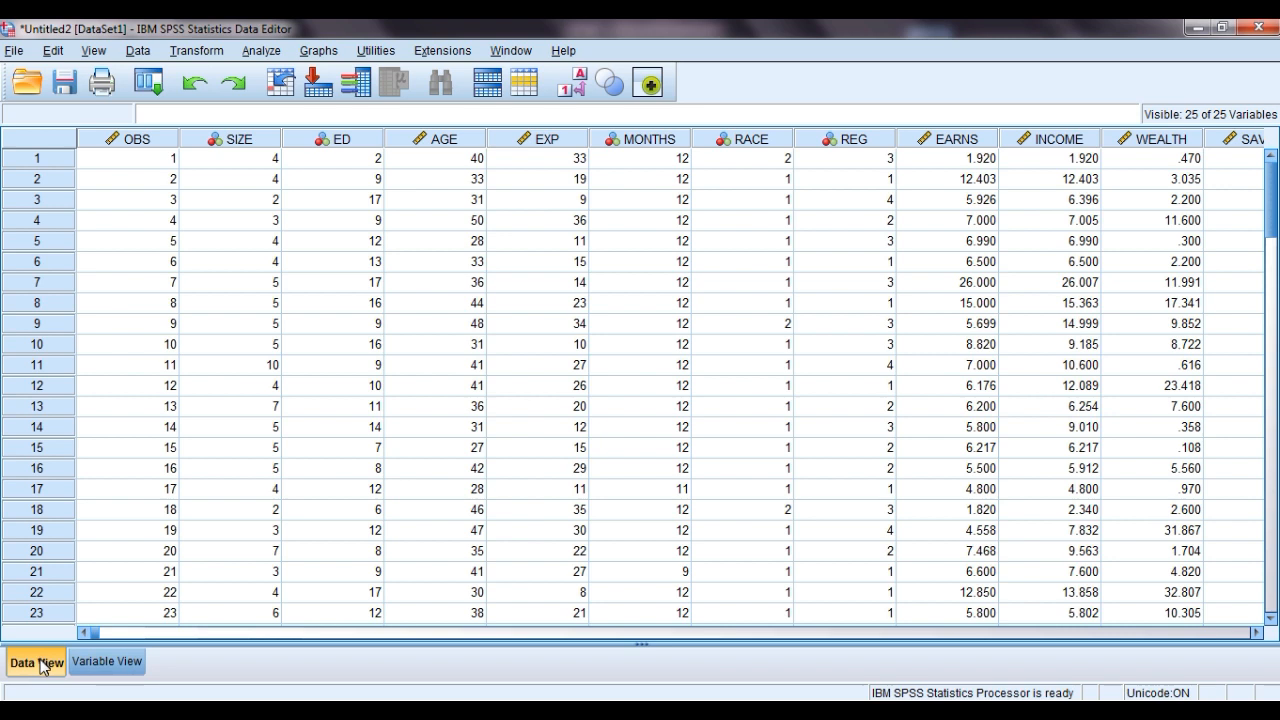
click(160, 632)
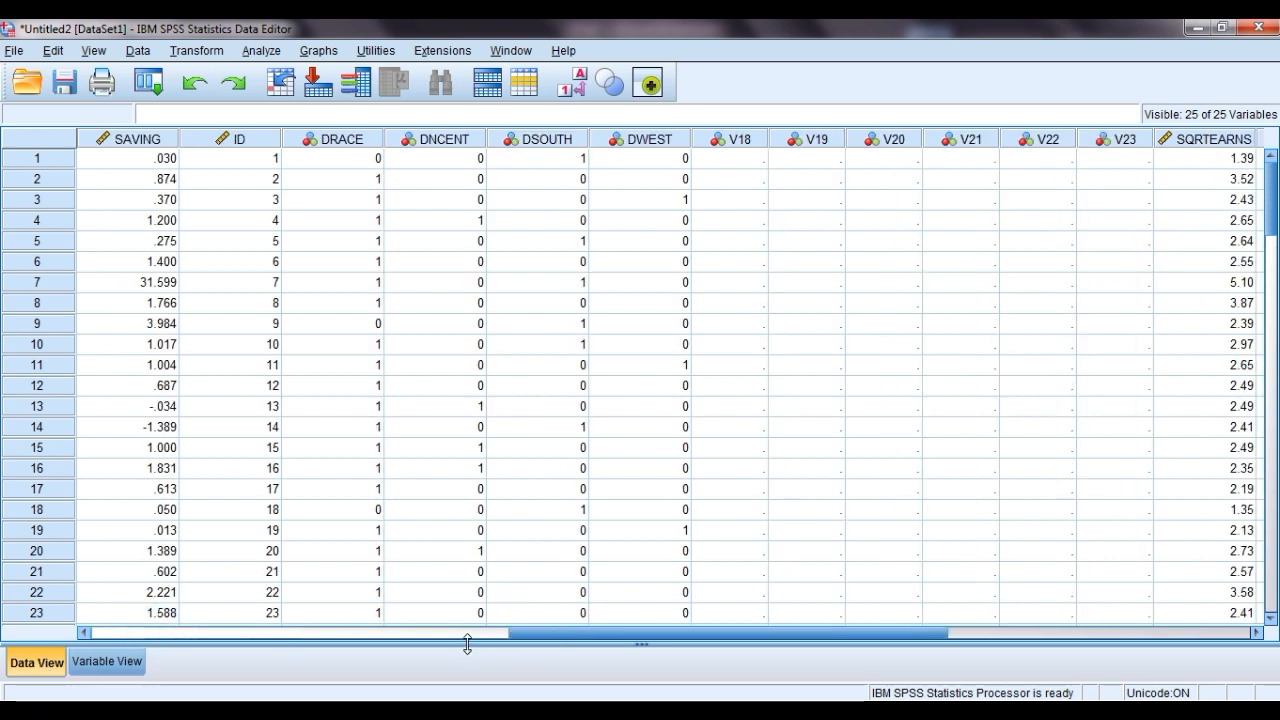
click(467, 633)
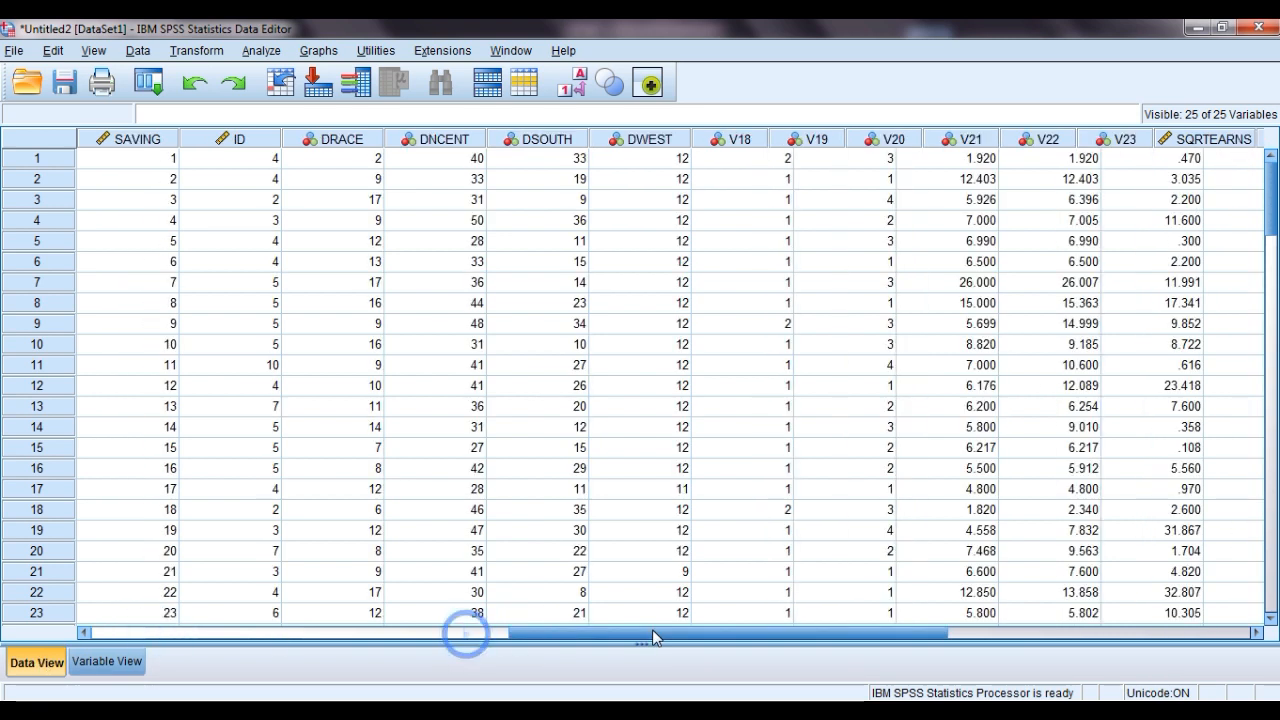
click(866, 633)
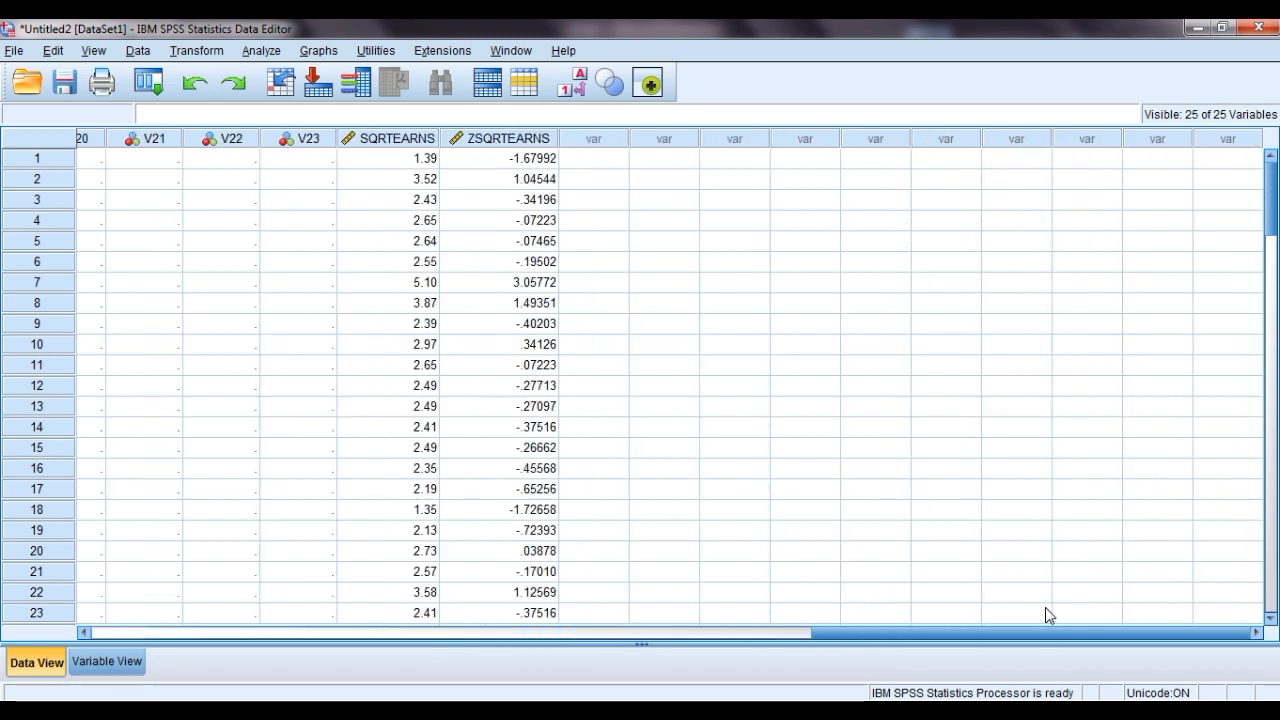
click(549, 140)
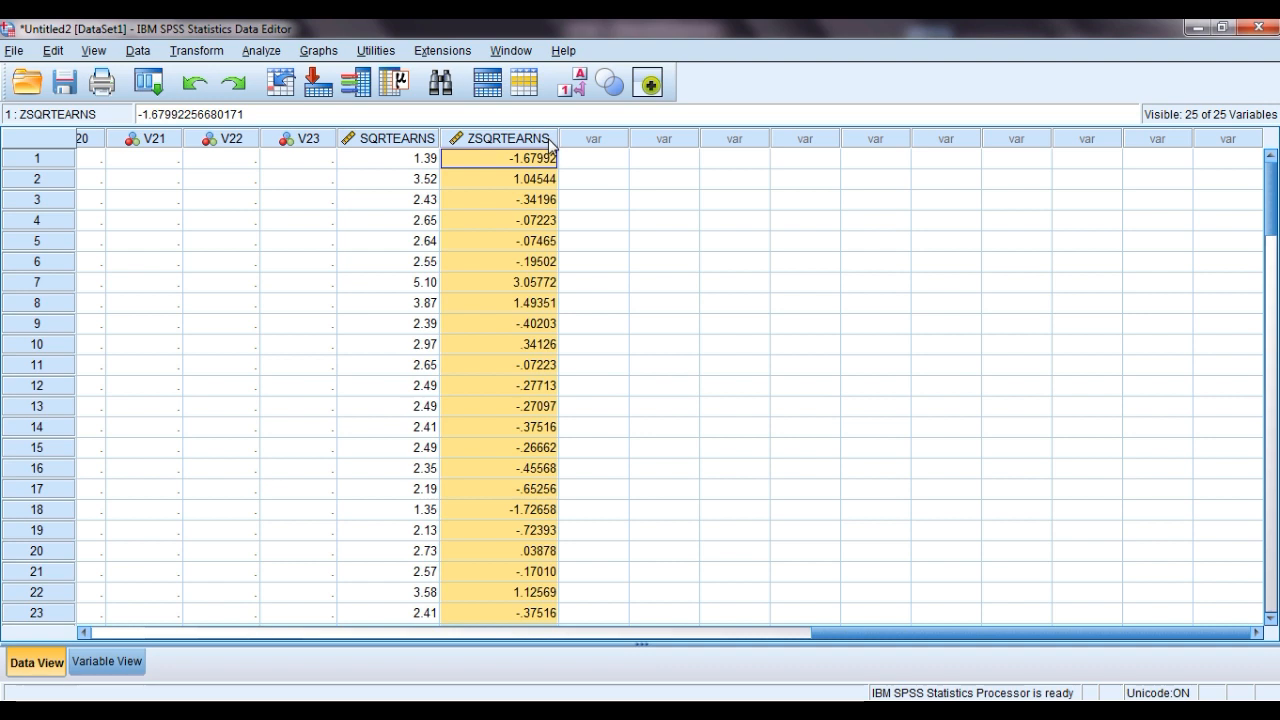
right_click(549, 143)
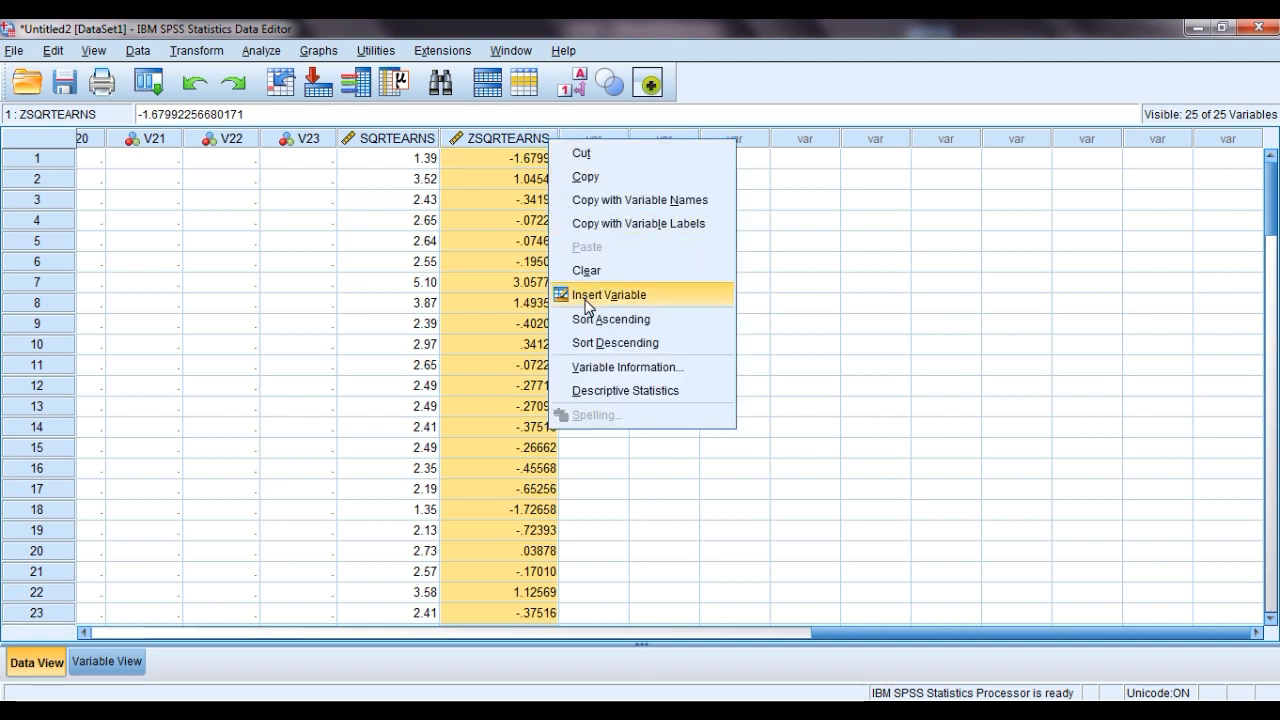
click(607, 320)
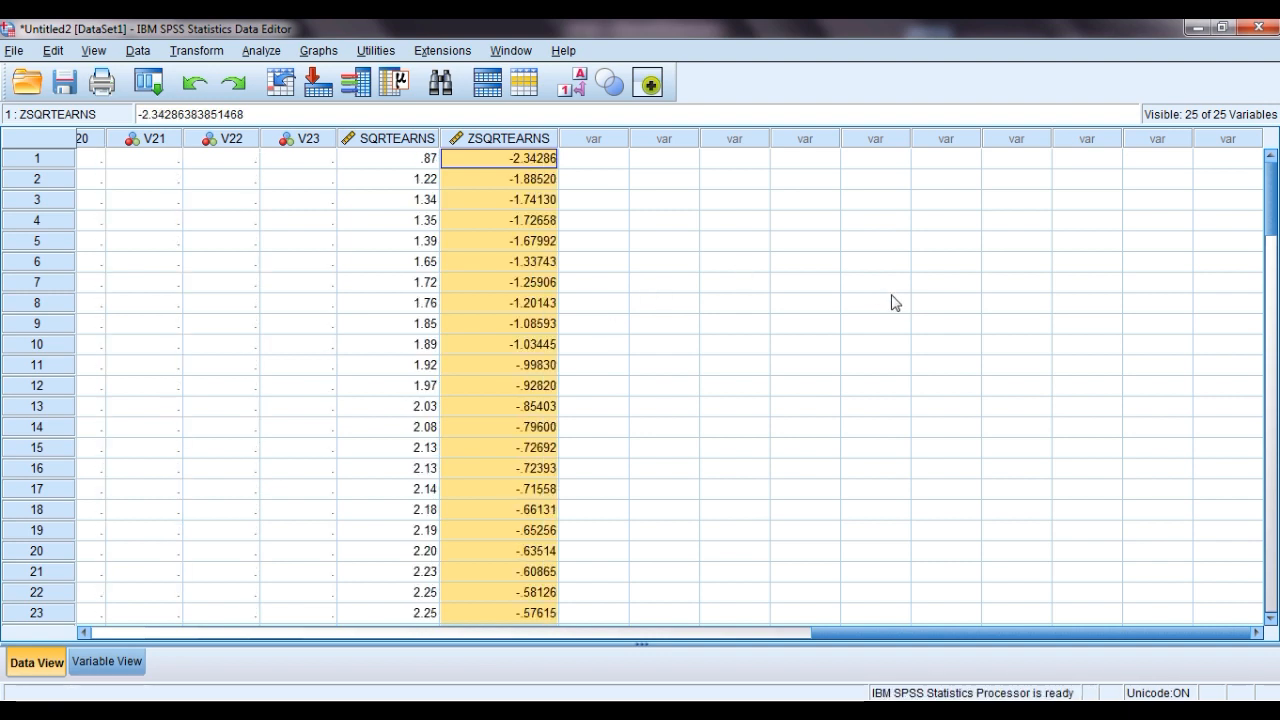
Step: Examine the largest ZSQRTEARNS values at the end of the sorted data and select those in rows 97 to 100
drag(1271, 229, 1276, 510)
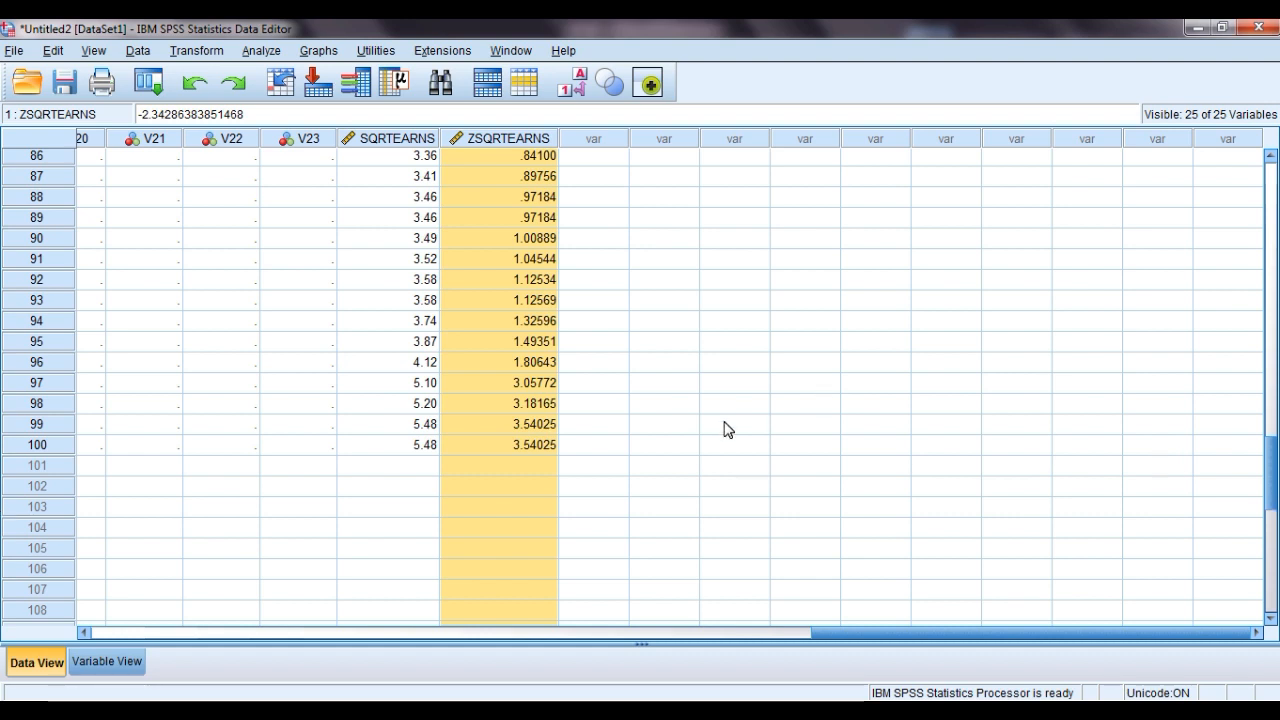
click(547, 385)
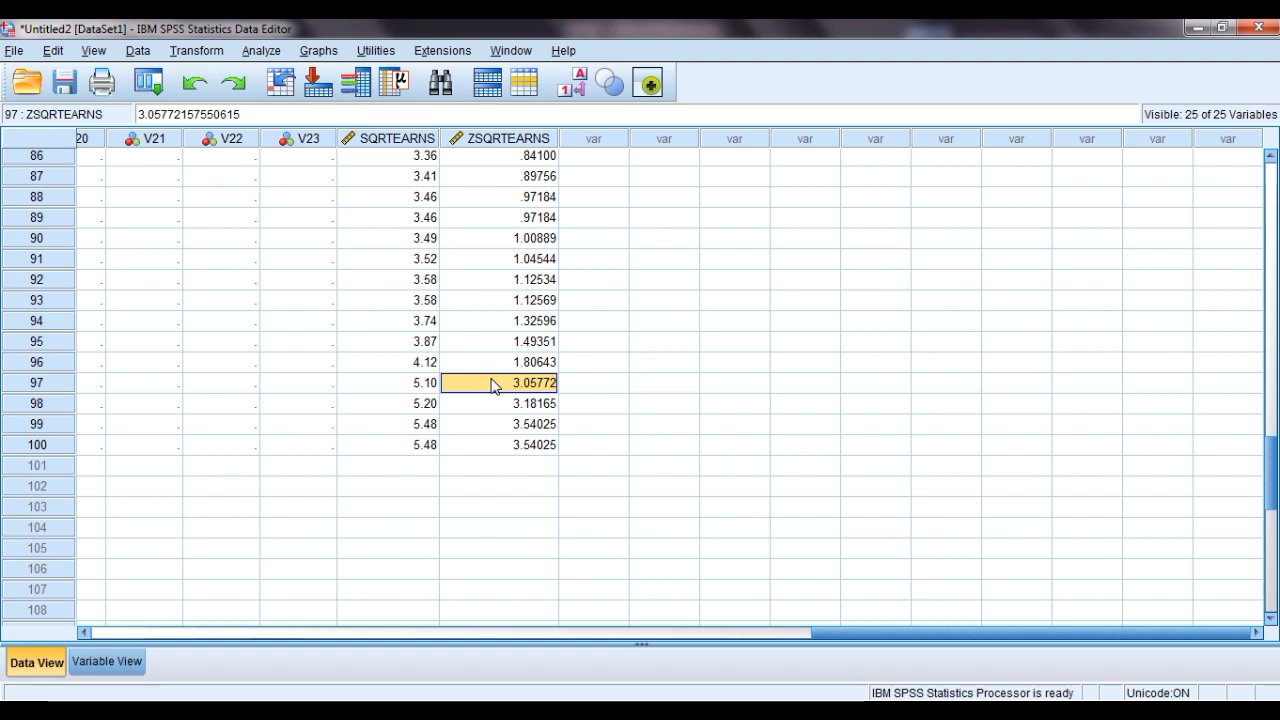
click(548, 403)
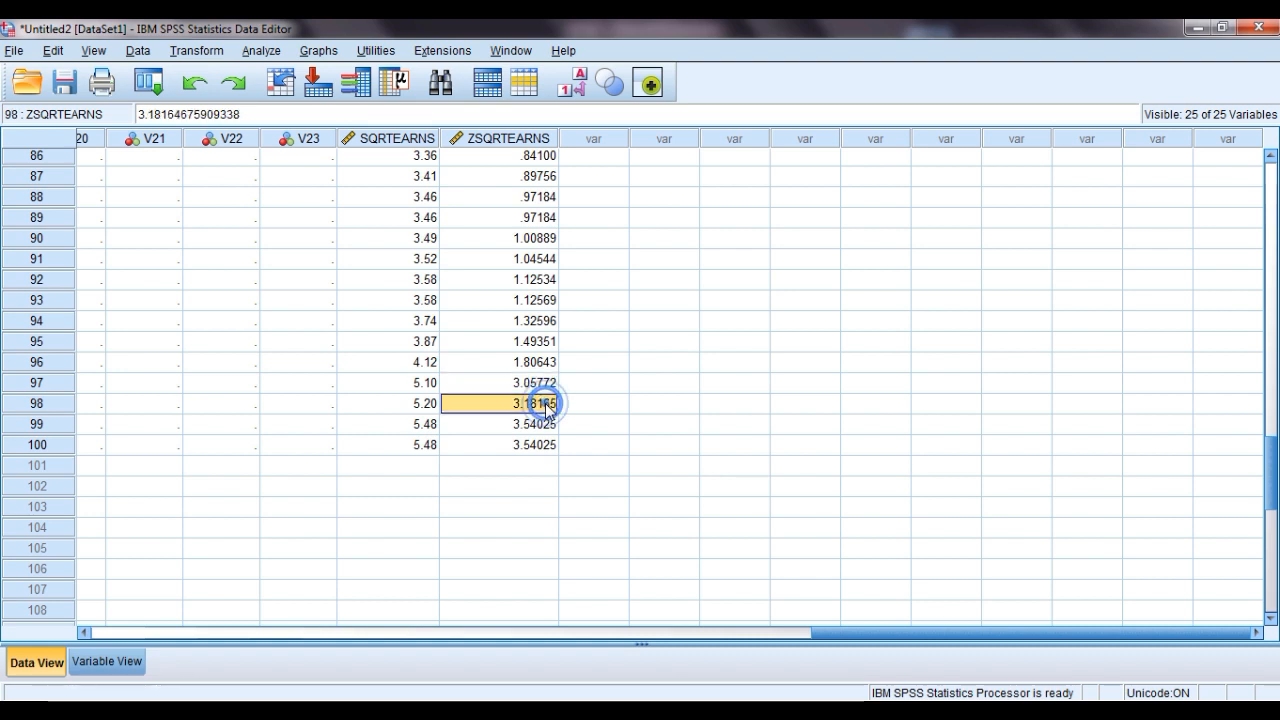
drag(549, 383, 548, 455)
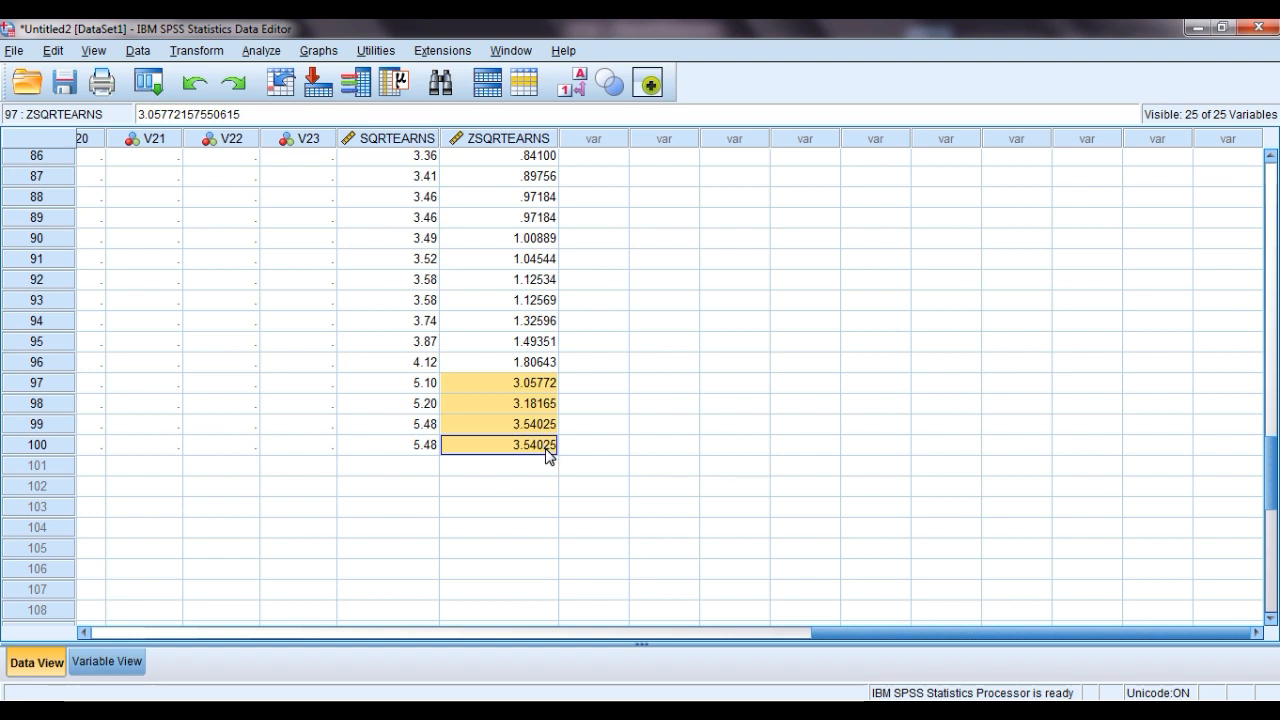
Step: Check the OBS numbers of the outlier cases in rows 97 to 100, selecting each one in turn
click(790, 633)
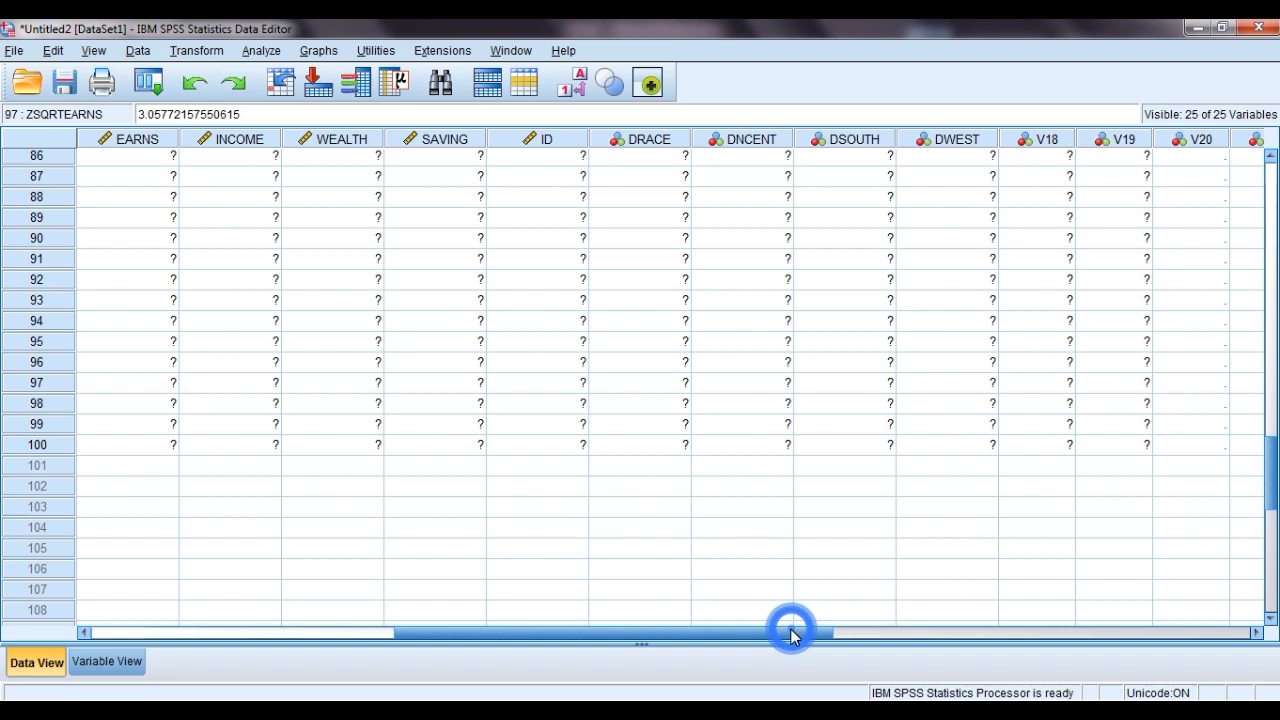
drag(593, 628, 180, 630)
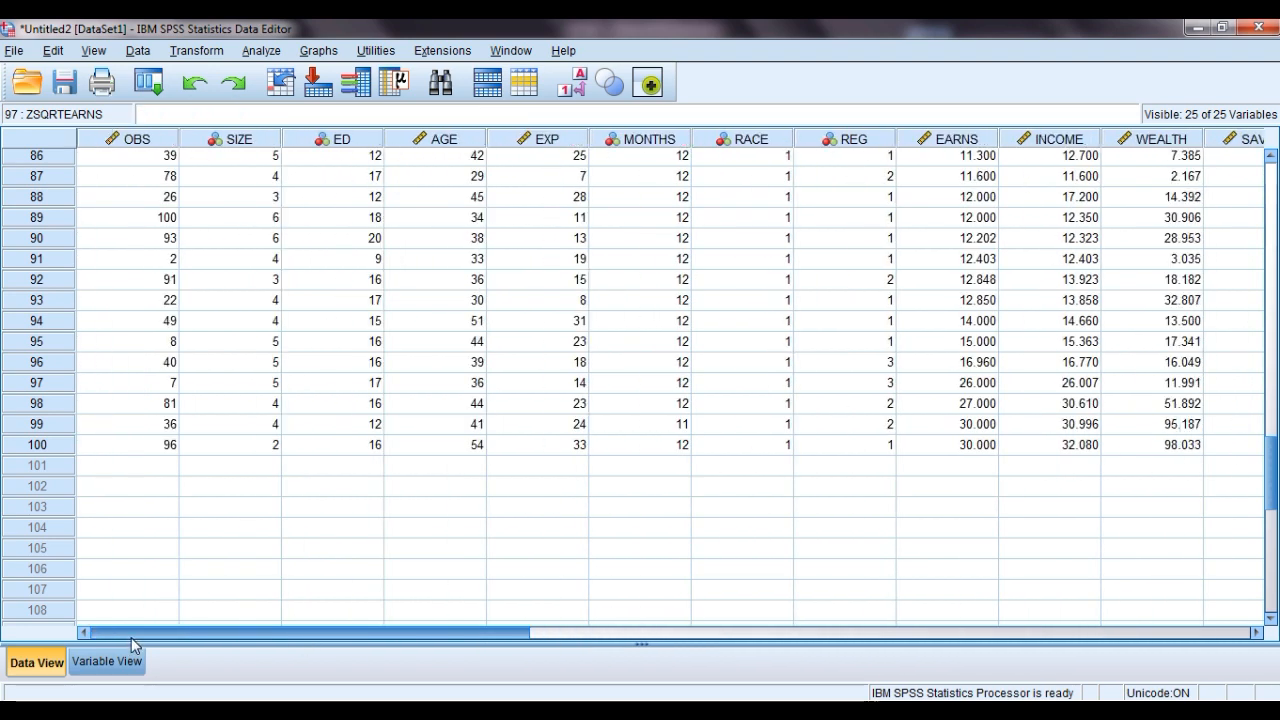
click(164, 384)
click(168, 405)
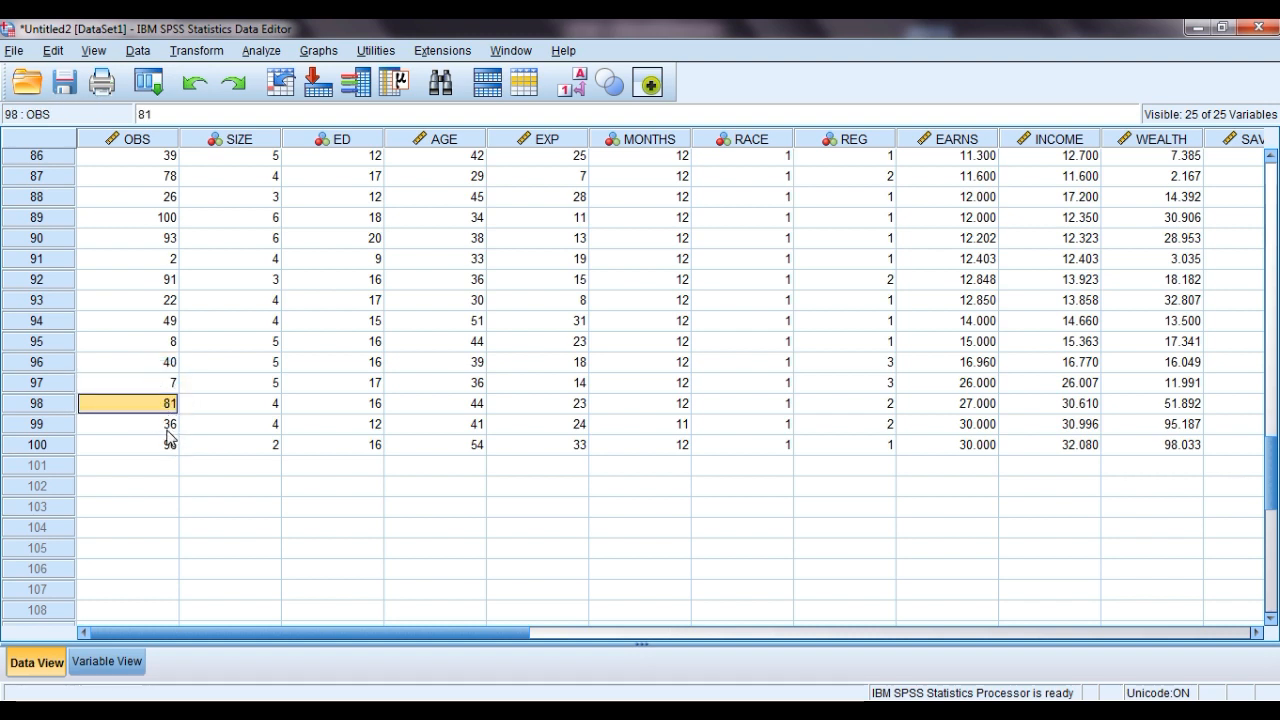
click(166, 424)
click(170, 448)
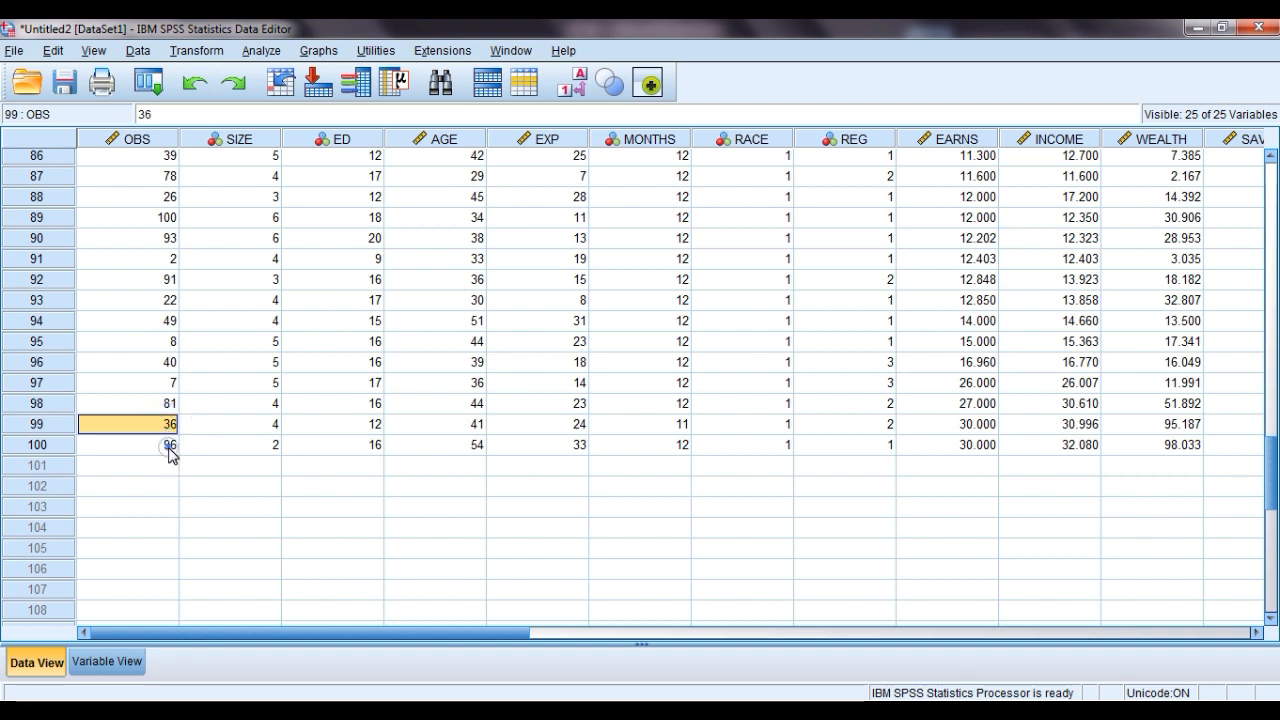